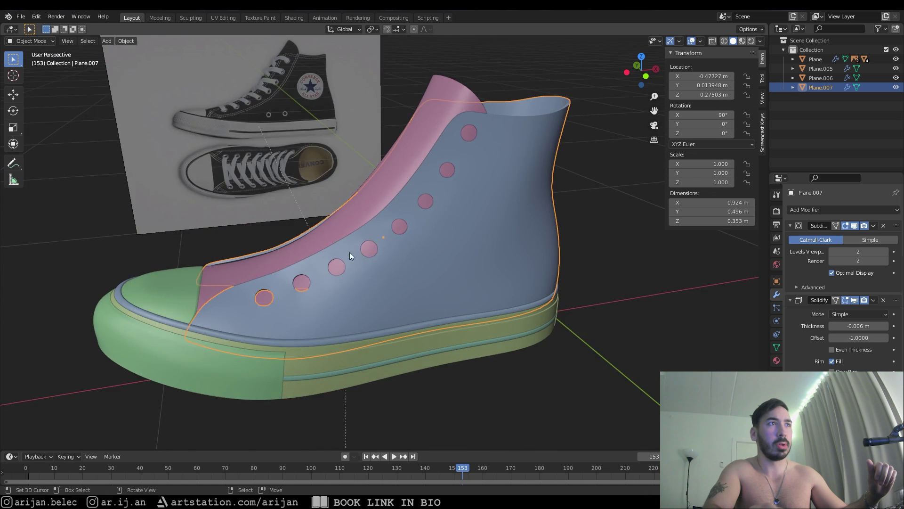
{"action": "middle_click_drag", "start_coordinate": [350, 253], "coordinate": [415, 245]}
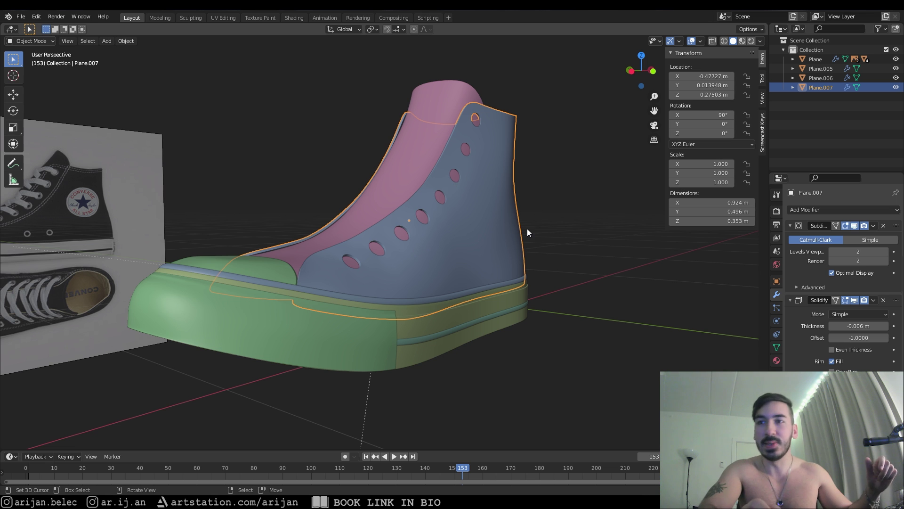
{"action": "middle_click_drag", "start_coordinate": [456, 218], "coordinate": [477, 193]}
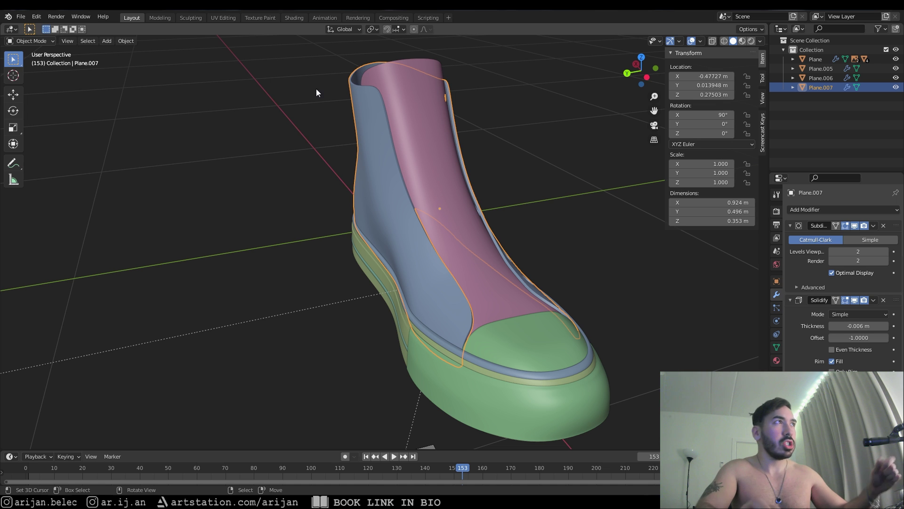
{"action": "middle_click_drag", "start_coordinate": [280, 119], "coordinate": [314, 151]}
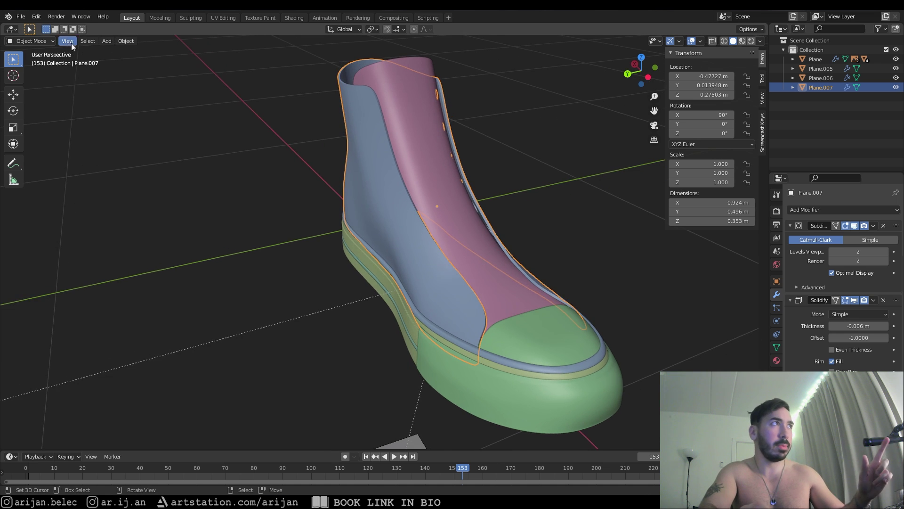
Open the preferences at the Add-ons section and move the window over the middle of the viewport
{"action": "left_click", "coordinate": [37, 17]}
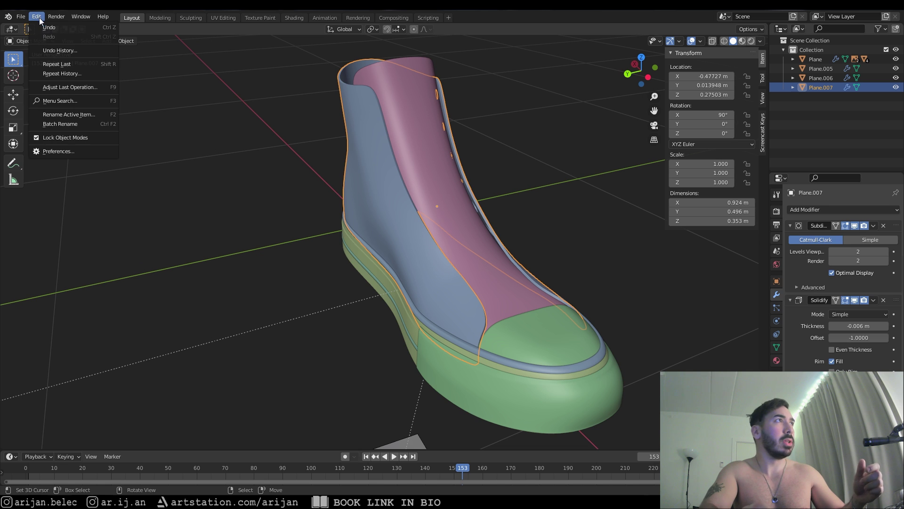
{"action": "left_click", "coordinate": [38, 17]}
{"action": "left_click", "coordinate": [38, 17]}
{"action": "left_click", "coordinate": [69, 151]}
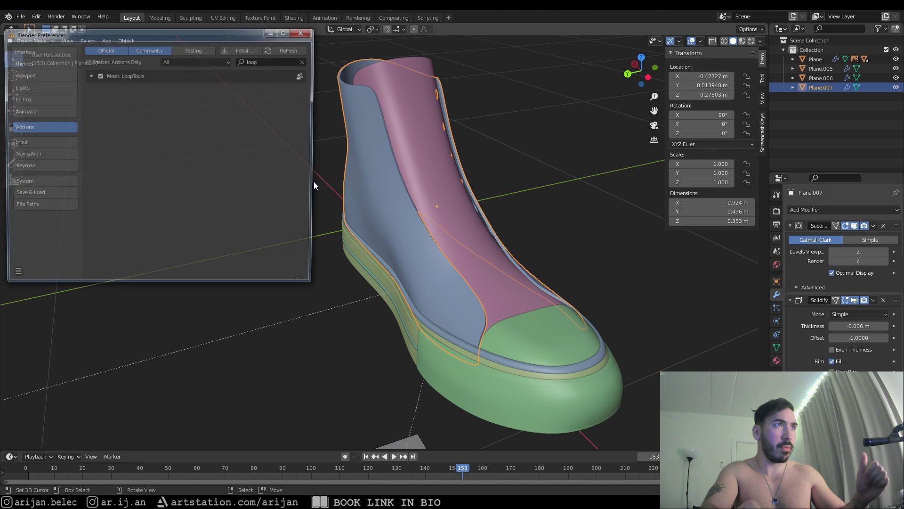
{"action": "left_click", "coordinate": [35, 114]}
{"action": "left_click", "coordinate": [35, 127]}
{"action": "left_click_drag", "start_coordinate": [182, 38], "coordinate": [369, 92]}
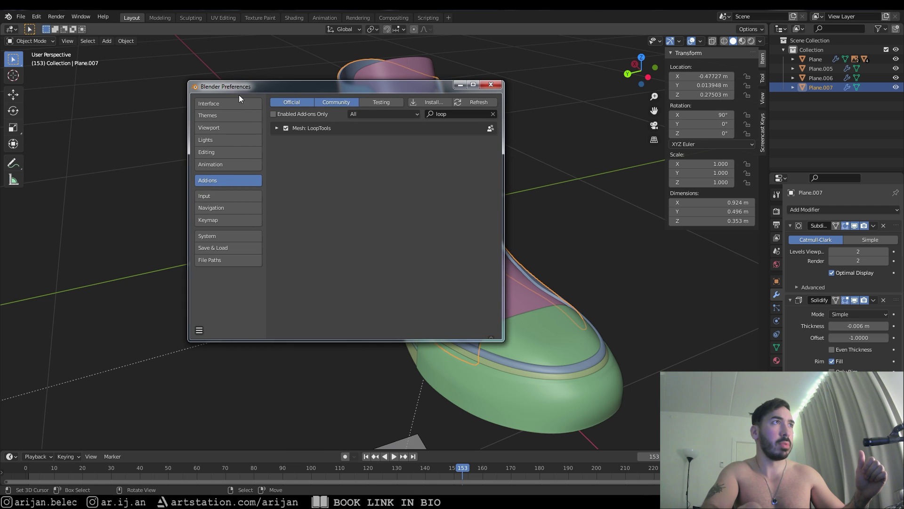
Search the add-ons for "loop", toggle the Mesh: LoopTools add-on and close the preferences
{"action": "key", "text": "BackSpace"}
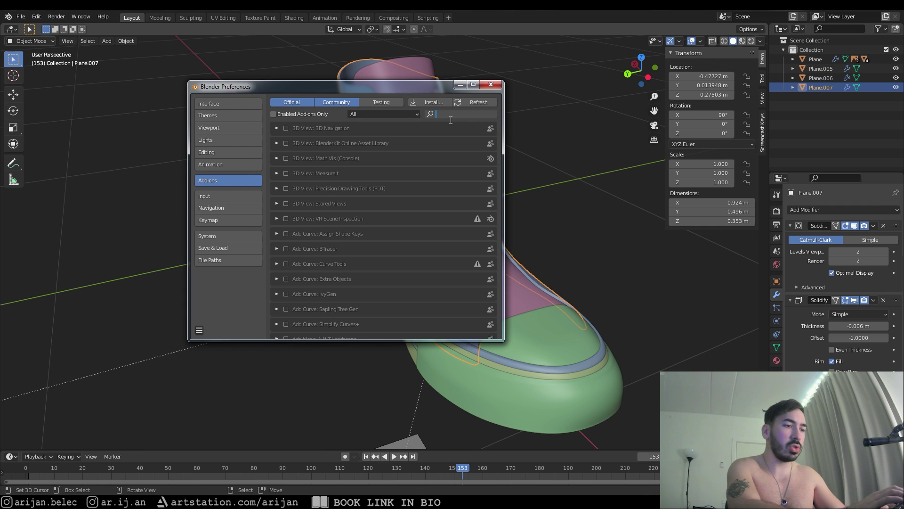
{"action": "type", "text": "loop"}
{"action": "key", "text": "Return"}
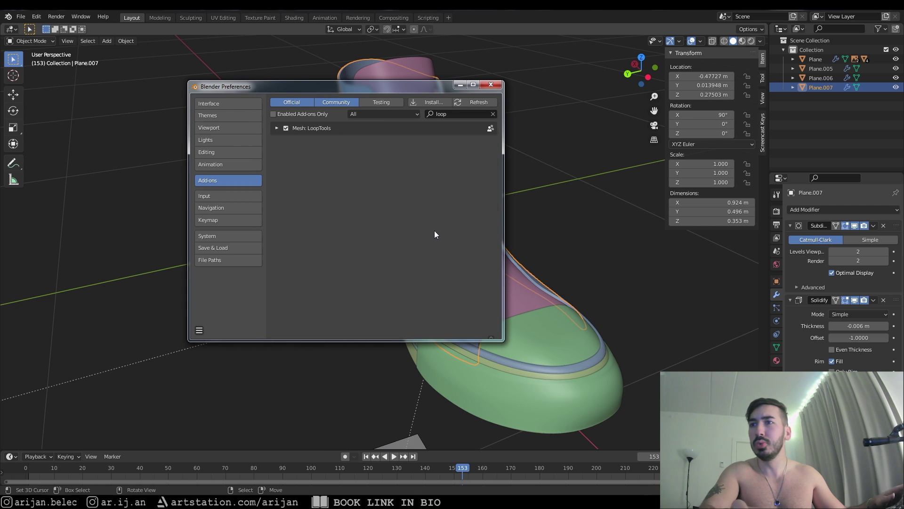
{"action": "left_click", "coordinate": [286, 128]}
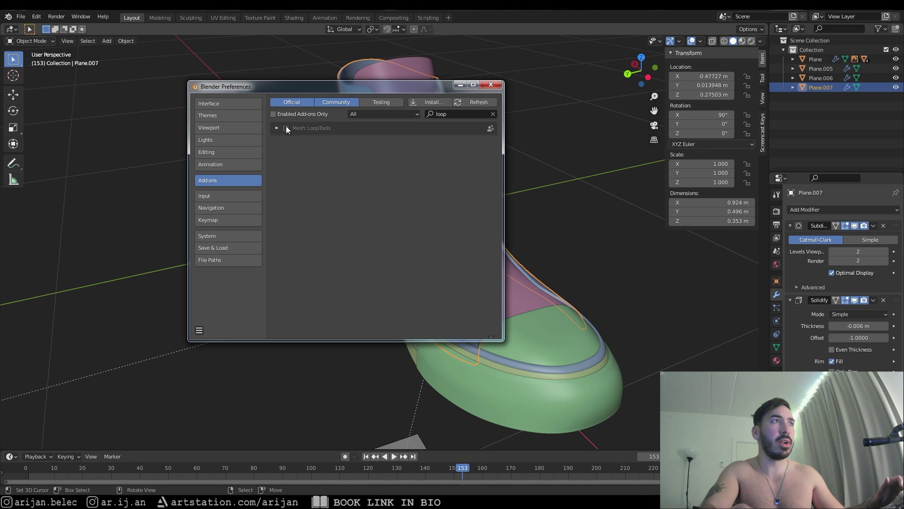
{"action": "left_click", "coordinate": [493, 83]}
Try to move the blue shoe upper sideways away from the tongue
{"action": "middle_click_drag", "start_coordinate": [481, 165], "coordinate": [372, 194]}
{"action": "key", "text": "g"}
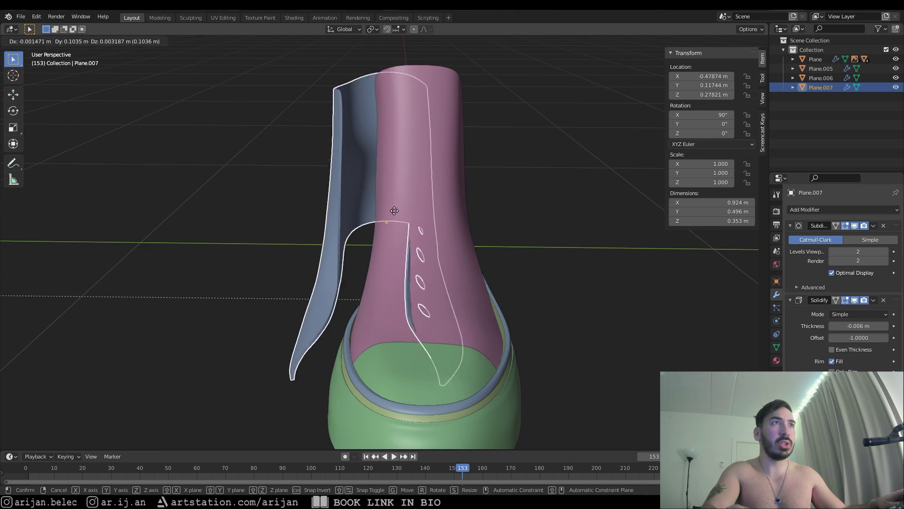
{"action": "left_click", "coordinate": [443, 202]}
{"action": "middle_click_drag", "start_coordinate": [443, 202], "coordinate": [383, 264]}
{"action": "middle_click_drag", "start_coordinate": [396, 171], "coordinate": [434, 172]}
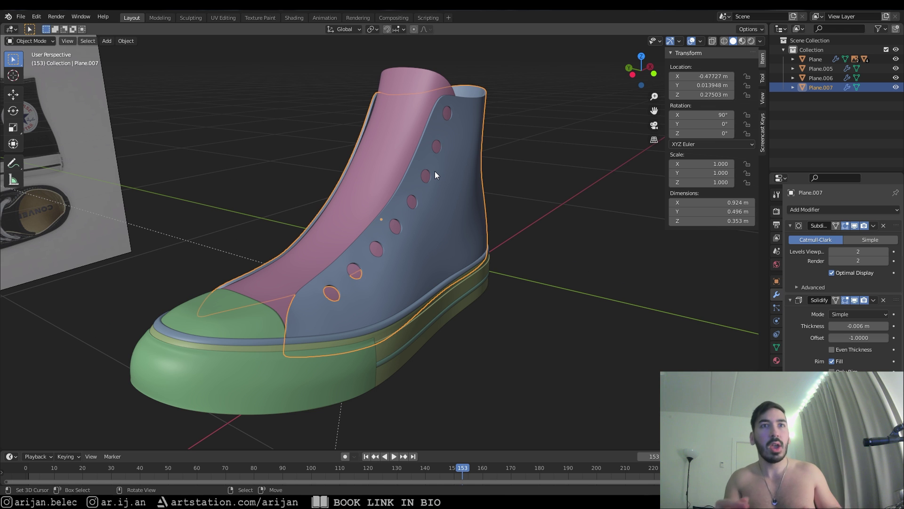
{"action": "middle_click_drag", "start_coordinate": [476, 129], "coordinate": [552, 205]}
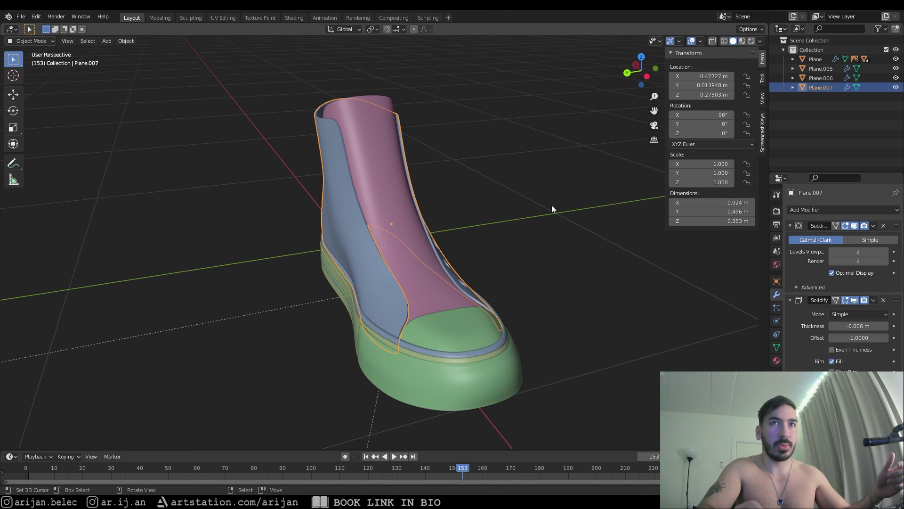
Collapse the Subdivision and Solidify modifier settings, and put the shoe upper into edit mode with vertex selection and nothing selected
{"action": "left_click", "coordinate": [791, 225]}
{"action": "left_click", "coordinate": [790, 238]}
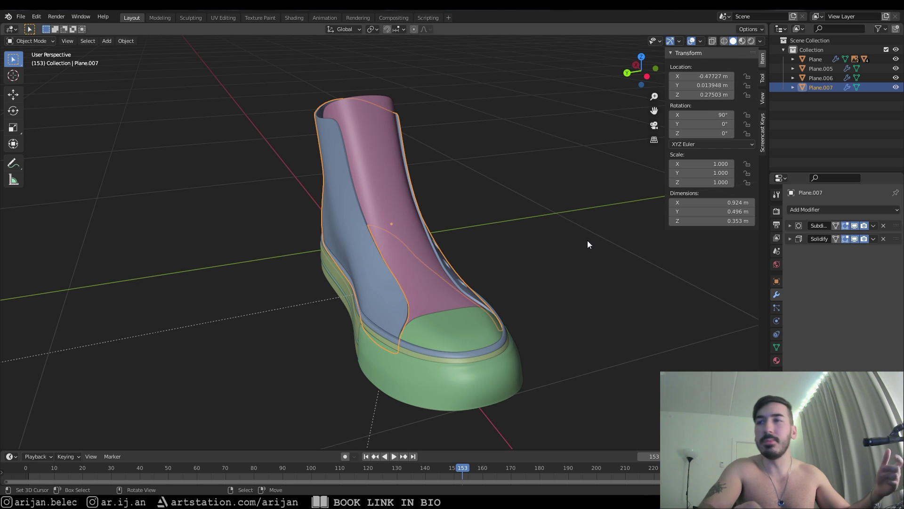
{"action": "middle_click_drag", "start_coordinate": [586, 246], "coordinate": [535, 242]}
{"action": "key", "text": "Tab"}
{"action": "key", "text": "shift+z"}
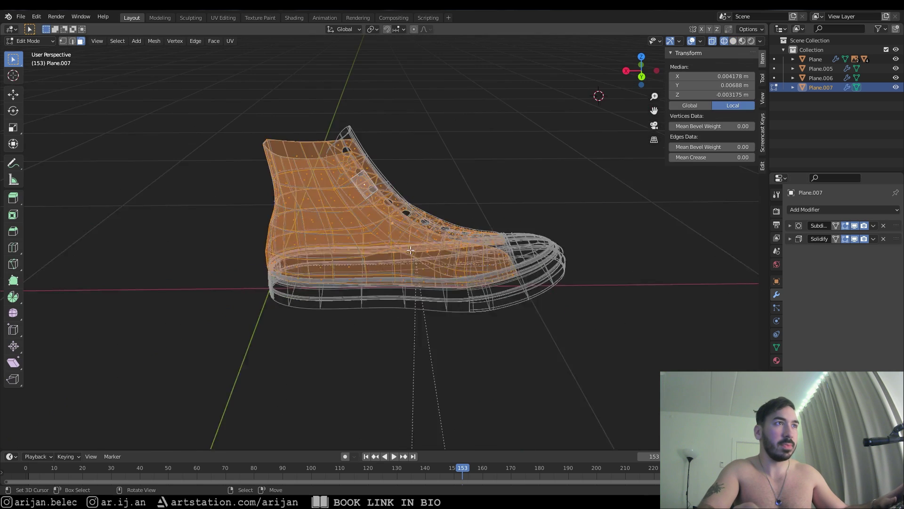
{"action": "key", "text": "alt+a"}
{"action": "key", "text": "1"}
{"action": "middle_click_drag", "start_coordinate": [411, 250], "coordinate": [493, 234]}
{"action": "mouse_move", "coordinate": [424, 232]}
{"action": "middle_mouse_down"}
{"action": "mouse_move", "coordinate": [484, 229]}
{"action": "mouse_move", "coordinate": [487, 246]}
{"action": "middle_mouse_up"}
{"action": "key", "text": "shift+z"}
{"action": "middle_click_drag", "start_coordinate": [540, 234], "coordinate": [500, 235]}
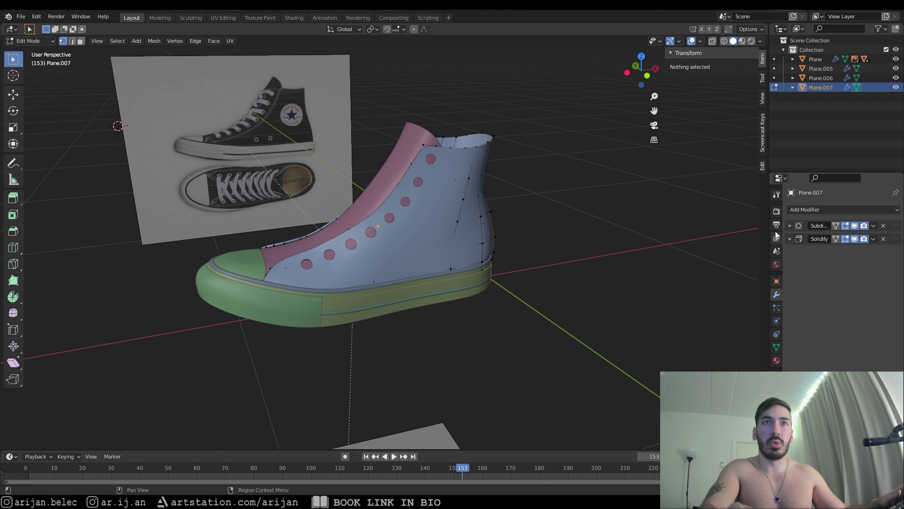
Set the shoe upper's Subdivision viewport level to 0 in object mode
{"action": "left_click", "coordinate": [790, 226]}
{"action": "key", "text": "Tab"}
{"action": "left_click", "coordinate": [833, 253]}
{"action": "left_click", "coordinate": [833, 253]}
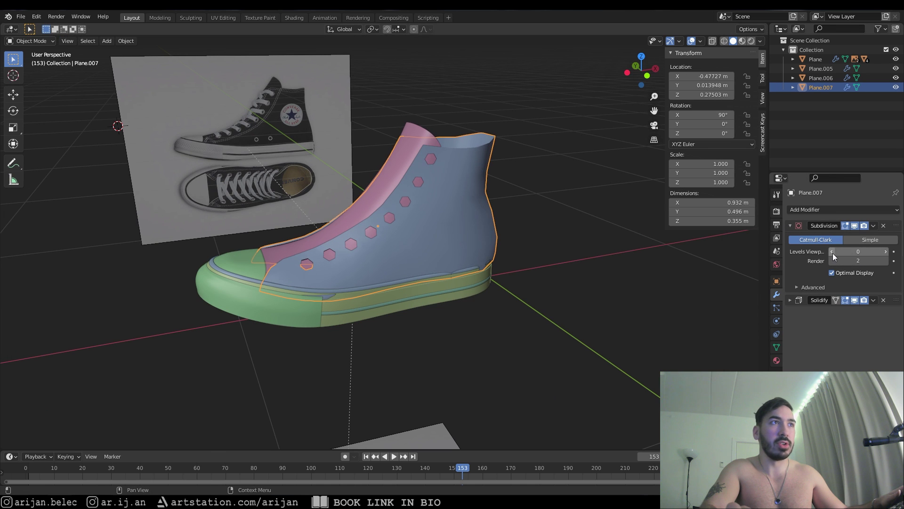
Examine the unsubdivided shoe upper in edit and object mode, in both solid and wireframe display
{"action": "middle_click_drag", "start_coordinate": [469, 249], "coordinate": [537, 245]}
{"action": "key", "text": "Tab"}
{"action": "mouse_move", "coordinate": [412, 242]}
{"action": "middle_mouse_down"}
{"action": "mouse_move", "coordinate": [489, 238]}
{"action": "mouse_move", "coordinate": [393, 227]}
{"action": "middle_mouse_up"}
{"action": "key", "text": "Tab"}
{"action": "key", "text": "Tab"}
{"action": "key", "text": "Tab"}
{"action": "middle_click_drag", "start_coordinate": [467, 224], "coordinate": [432, 221]}
{"action": "key", "text": "shift+z"}
{"action": "key", "text": "Tab"}
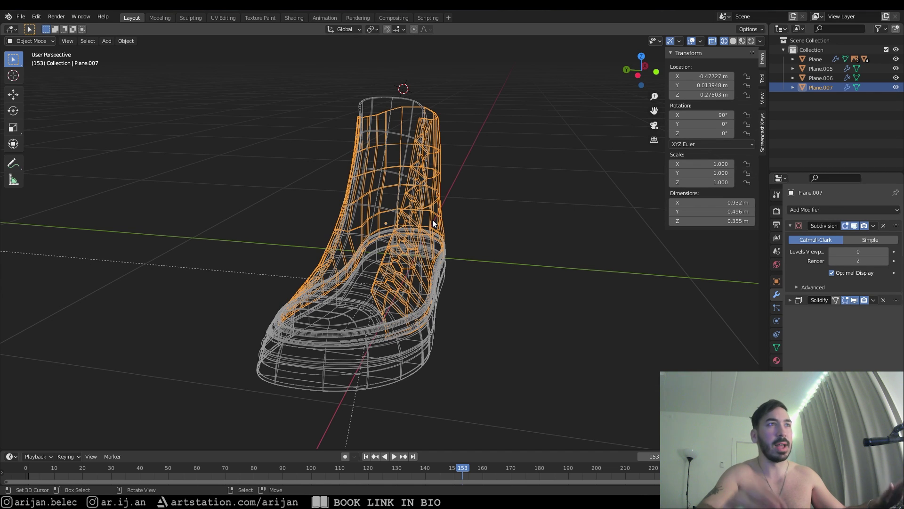
{"action": "key", "text": "shift+z"}
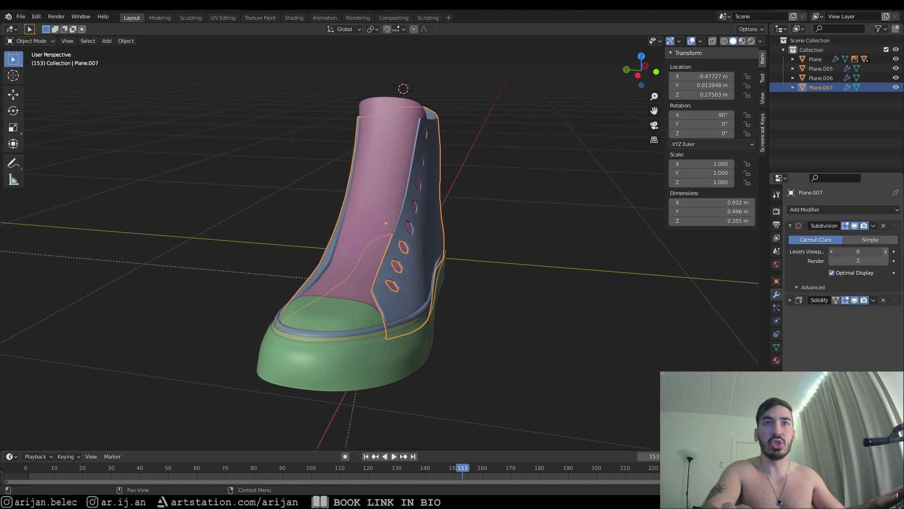
Set the Subdivision viewport level to 2, disable the modifier's viewport display and collapse its settings
{"action": "left_click", "coordinate": [885, 252]}
{"action": "left_click", "coordinate": [885, 251]}
{"action": "left_click", "coordinate": [856, 226]}
{"action": "middle_click_drag", "start_coordinate": [641, 226], "coordinate": [694, 226]}
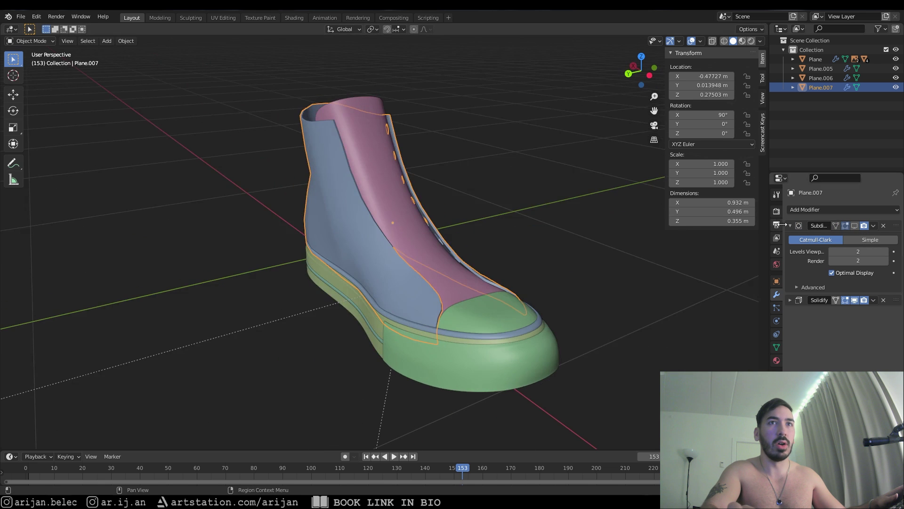
{"action": "left_click", "coordinate": [785, 225]}
Toggle the Solidify modifier's viewport display off and on again for the shoe upper
{"action": "middle_click_drag", "start_coordinate": [431, 205], "coordinate": [463, 215]}
{"action": "key", "text": "shift+z"}
{"action": "key", "text": "shift+z"}
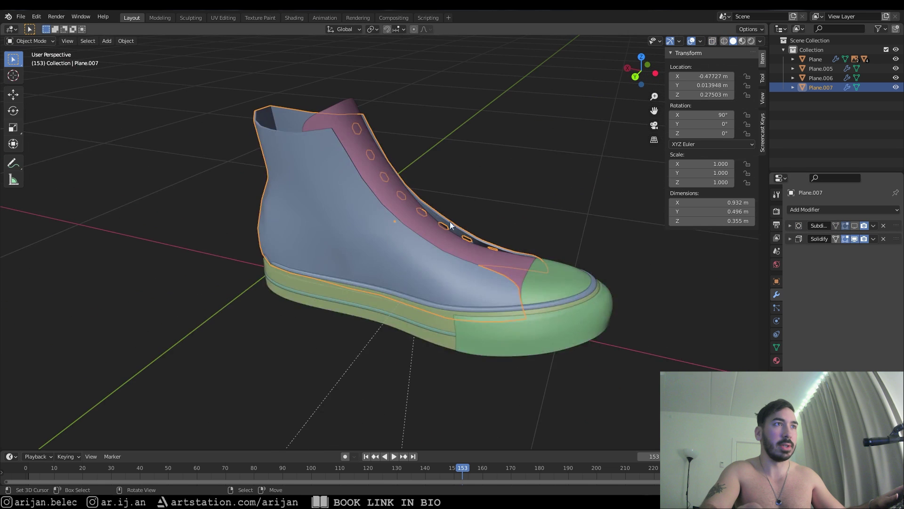
{"action": "left_click", "coordinate": [787, 239]}
{"action": "mouse_move", "coordinate": [650, 235]}
{"action": "middle_mouse_down"}
{"action": "mouse_move", "coordinate": [335, 202]}
{"action": "mouse_move", "coordinate": [383, 193]}
{"action": "mouse_move", "coordinate": [390, 261]}
{"action": "mouse_move", "coordinate": [416, 224]}
{"action": "mouse_move", "coordinate": [544, 250]}
{"action": "mouse_move", "coordinate": [438, 243]}
{"action": "mouse_move", "coordinate": [452, 242]}
{"action": "middle_mouse_up"}
{"action": "left_click", "coordinate": [791, 238]}
{"action": "left_click", "coordinate": [854, 239]}
{"action": "left_click", "coordinate": [855, 239]}
Examine the shoe upper's mesh topology around the eyelets and side, in edit and object mode with wireframe and solid shading
{"action": "key", "text": "Tab"}
{"action": "key", "text": "shift+z"}
{"action": "mouse_move", "coordinate": [424, 179]}
{"action": "middle_mouse_down"}
{"action": "mouse_move", "coordinate": [416, 222]}
{"action": "mouse_move", "coordinate": [412, 193]}
{"action": "middle_mouse_up"}
{"action": "key", "text": "shift+z"}
{"action": "middle_click_drag", "start_coordinate": [338, 267], "coordinate": [293, 260]}
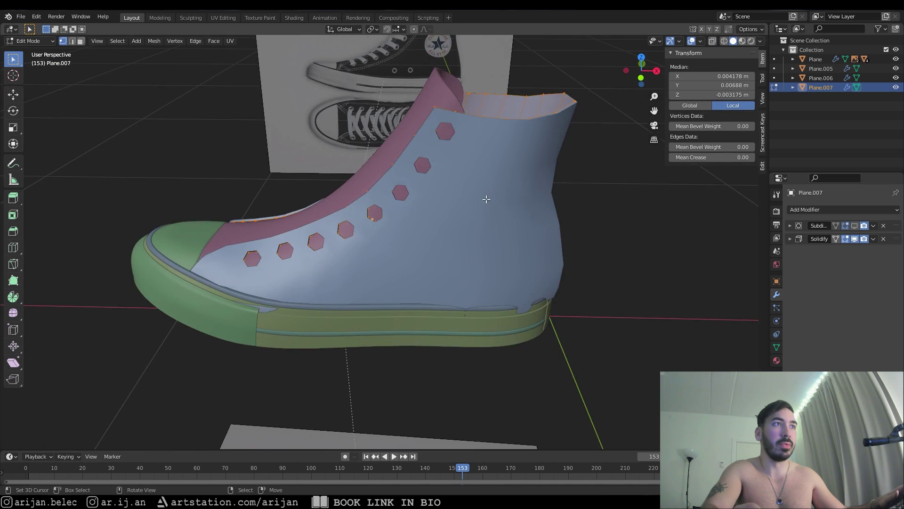
{"action": "middle_click_drag", "start_coordinate": [474, 203], "coordinate": [301, 242]}
{"action": "middle_click_drag", "start_coordinate": [402, 288], "coordinate": [408, 279]}
{"action": "left_click", "coordinate": [397, 246]}
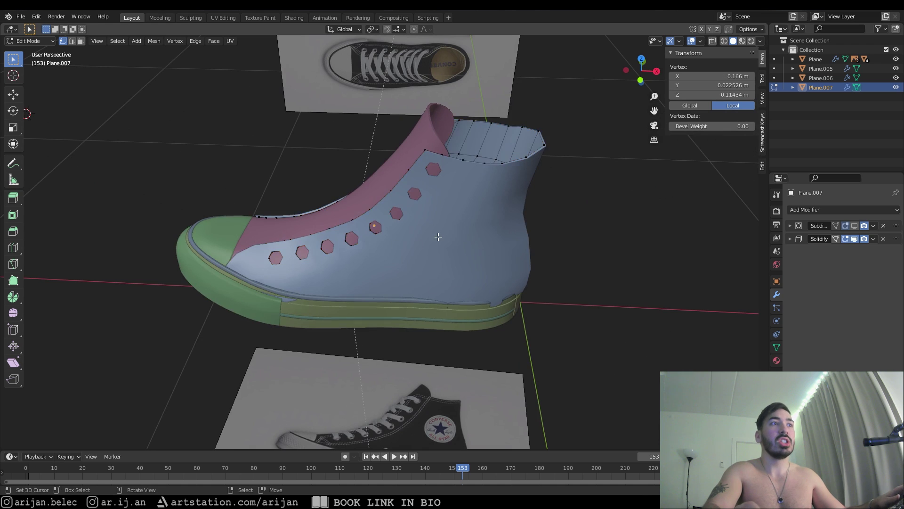
{"action": "key", "text": "shift+z"}
{"action": "middle_click_drag", "start_coordinate": [397, 246], "coordinate": [406, 247]}
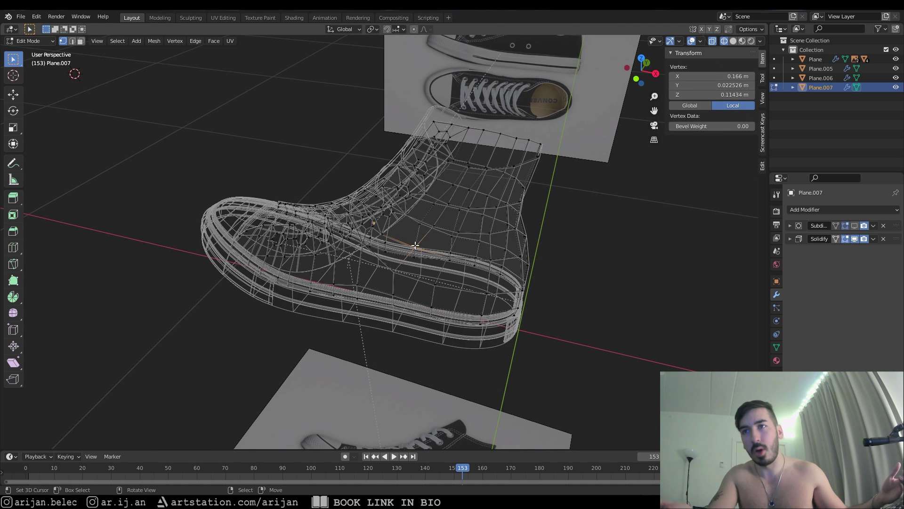
{"action": "key", "text": "shift+z"}
{"action": "middle_click_drag", "start_coordinate": [420, 279], "coordinate": [518, 194]}
{"action": "key", "text": "Tab"}
{"action": "scroll", "coordinate": [358, 171], "scroll_direction": "up", "scroll_amount": 4}
{"action": "scroll", "coordinate": [358, 172], "scroll_direction": "down", "scroll_amount": 3}
{"action": "middle_click_drag", "start_coordinate": [358, 171], "coordinate": [501, 237]}
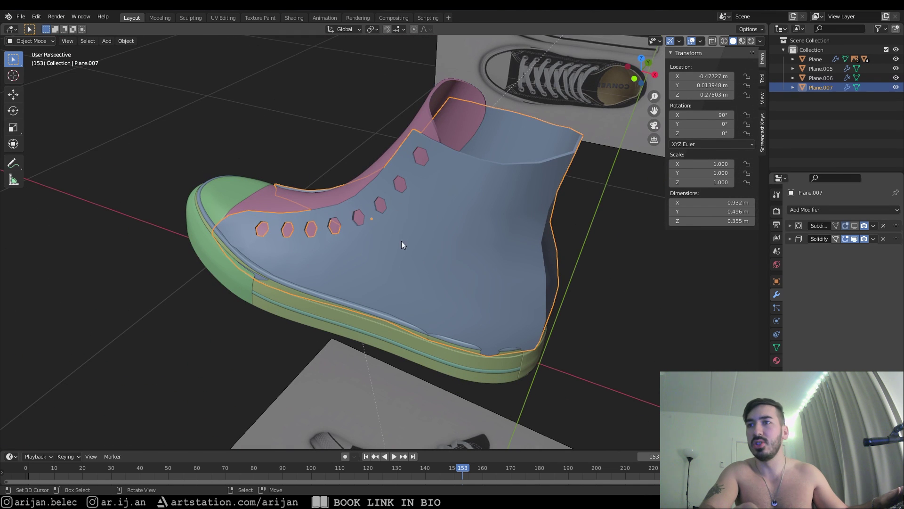
Save the file and select the edge loops around individual eyelet holes on the shoe upper in edit mode
{"action": "key", "text": "Tab"}
{"action": "middle_click_drag", "start_coordinate": [601, 183], "coordinate": [372, 241]}
{"action": "key", "text": "ctrl+s"}
{"action": "key", "text": "3"}
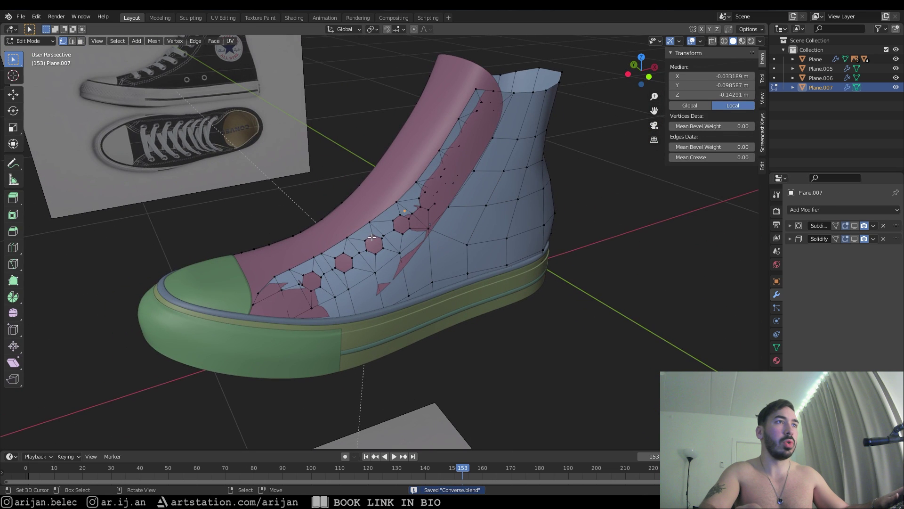
{"action": "left_click", "coordinate": [409, 219], "text": "alt"}
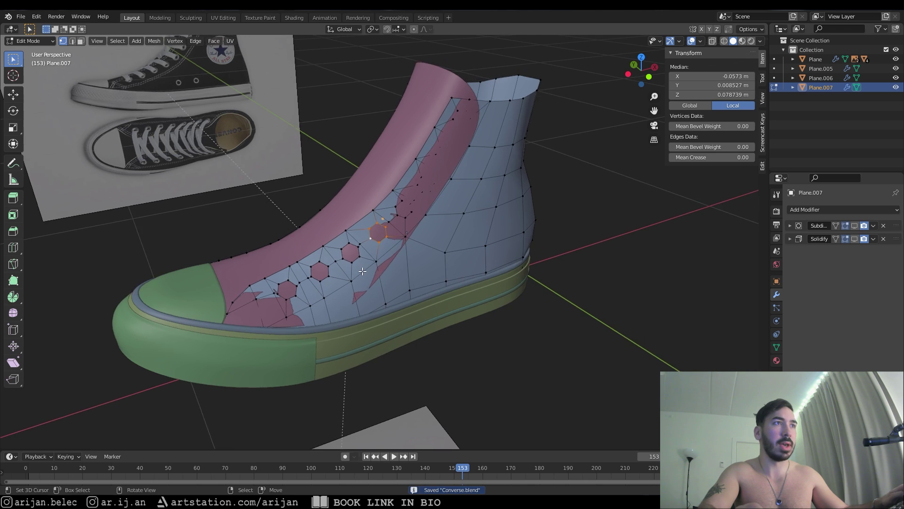
{"action": "scroll", "coordinate": [409, 220], "scroll_direction": "up", "scroll_amount": 3}
{"action": "key", "text": "3"}
{"action": "right_click", "coordinate": [338, 264], "text": "alt"}
{"action": "key", "text": "1"}
{"action": "right_click", "coordinate": [346, 246], "text": "alt"}
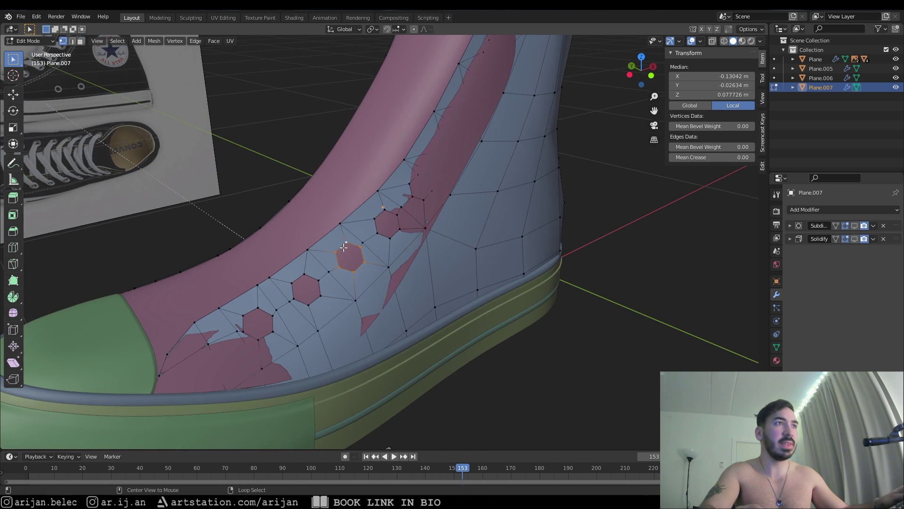
Select the entire mesh of the shoe upper
{"action": "middle_click_drag", "start_coordinate": [346, 246], "coordinate": [387, 225]}
{"action": "scroll", "coordinate": [399, 181], "scroll_direction": "down", "scroll_amount": 3}
{"action": "middle_click_drag", "start_coordinate": [400, 181], "coordinate": [393, 244]}
{"action": "scroll", "coordinate": [415, 214], "scroll_direction": "up", "scroll_amount": 3}
{"action": "key", "text": "a"}
{"action": "scroll", "coordinate": [393, 244], "scroll_direction": "up", "scroll_amount": 3}
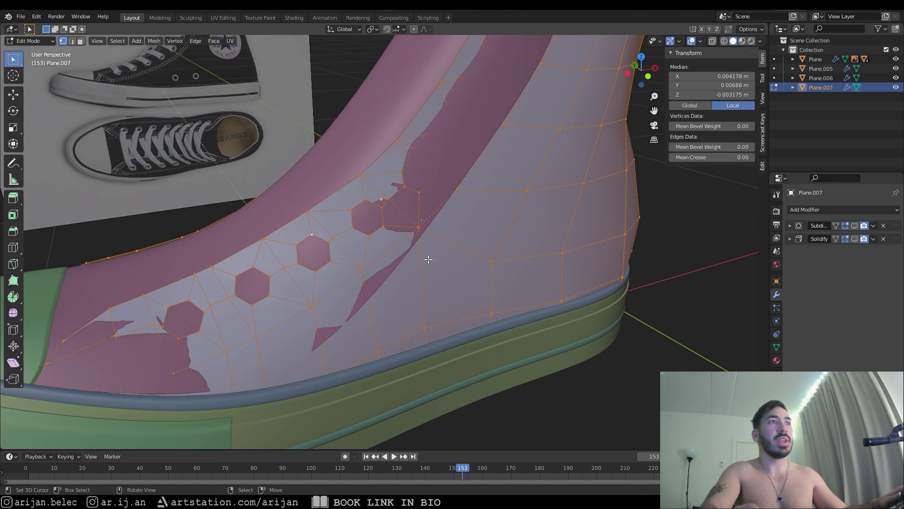
Switch to face selection, clear the selection and try to move adjacent side faces behind the eyelets
{"action": "key", "text": "3"}
{"action": "key", "text": "alt+a"}
{"action": "left_click", "coordinate": [396, 292]}
{"action": "left_click", "coordinate": [354, 314], "text": "shift"}
{"action": "key", "text": "g"}
{"action": "left_click", "coordinate": [377, 226]}
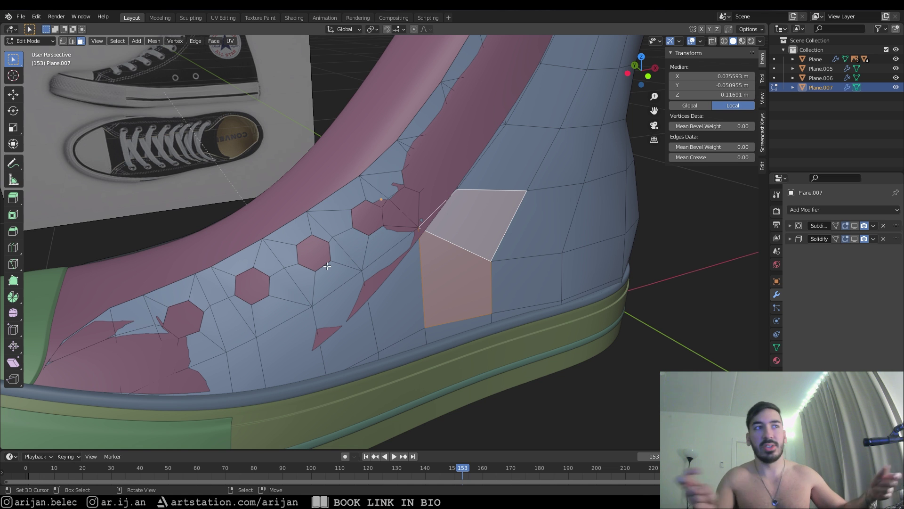
Select two adjacent faces near the lacing edge on the shoe's other side, and the two halves of the hexagonal eyelet above them
{"action": "scroll", "coordinate": [327, 266], "scroll_direction": "down", "scroll_amount": 4}
{"action": "middle_click_drag", "start_coordinate": [327, 266], "coordinate": [415, 216]}
{"action": "scroll", "coordinate": [304, 140], "scroll_direction": "up", "scroll_amount": 2}
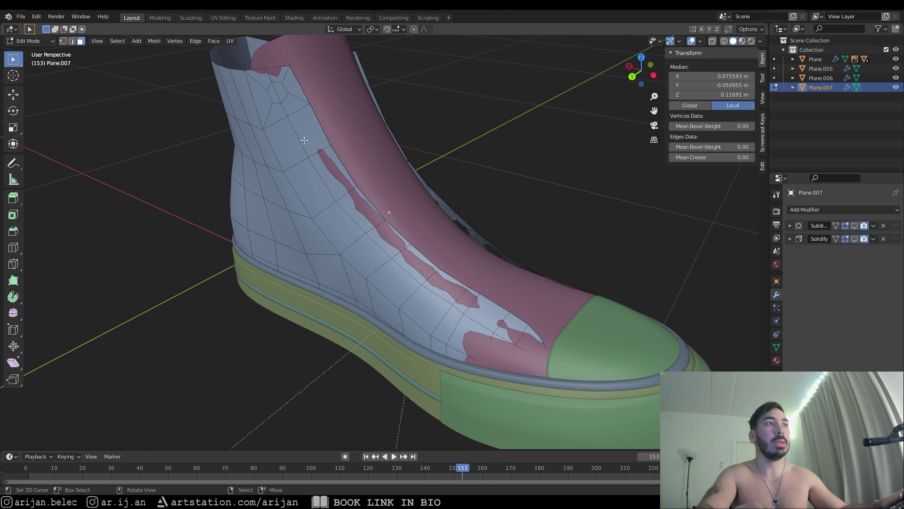
{"action": "right_click", "coordinate": [304, 140]}
{"action": "right_click", "coordinate": [287, 145], "text": "shift"}
{"action": "middle_click_drag", "start_coordinate": [347, 209], "coordinate": [419, 240]}
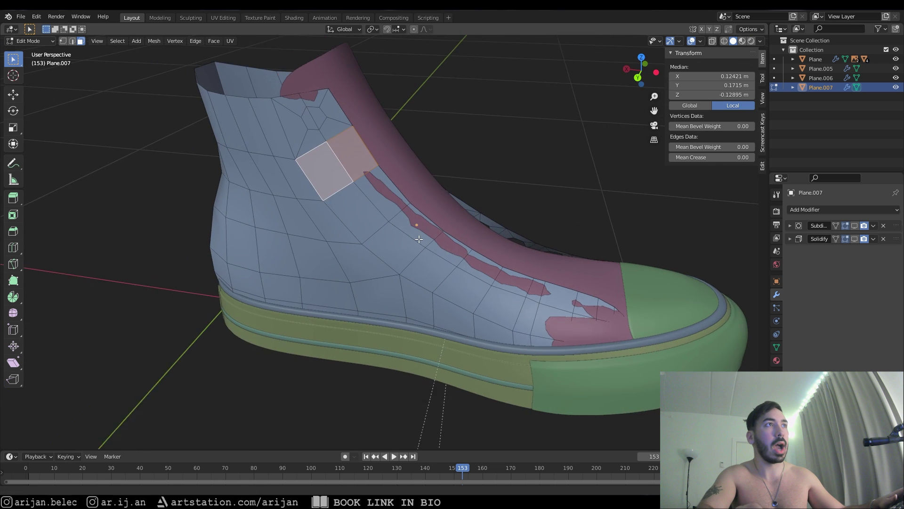
{"action": "scroll", "coordinate": [418, 240], "scroll_direction": "up", "scroll_amount": 5}
{"action": "right_click", "coordinate": [370, 161]}
{"action": "right_click", "coordinate": [406, 183]}
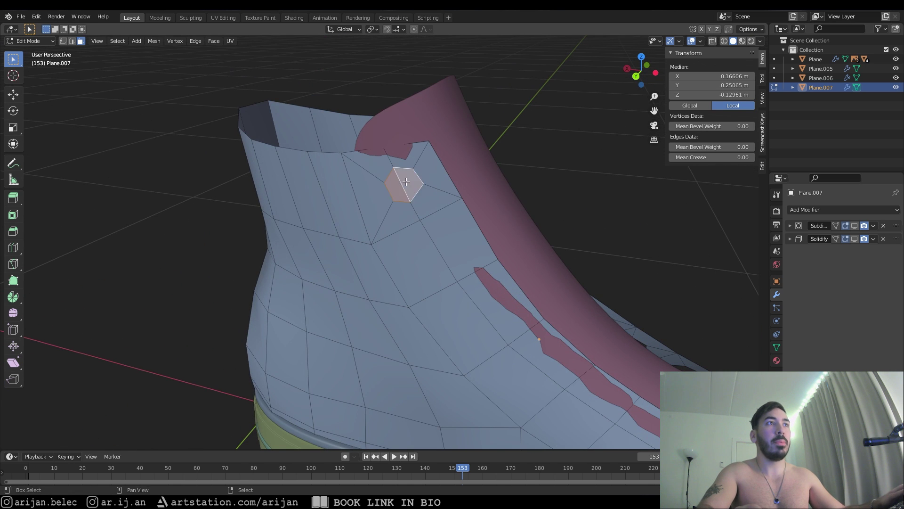
Try to move a vertex near the hexagonal eyelet, return to face selection, save the file and clear the selection
{"action": "middle_click_drag", "start_coordinate": [406, 181], "coordinate": [435, 245]}
{"action": "key", "text": "1"}
{"action": "right_click", "coordinate": [455, 169]}
{"action": "key", "text": "g"}
{"action": "right_click", "coordinate": [456, 176]}
{"action": "key", "text": "3"}
{"action": "right_click", "coordinate": [422, 170]}
{"action": "key", "text": "Tab"}
{"action": "key", "text": "Tab"}
{"action": "key", "text": "ctrl+s"}
{"action": "key", "text": "alt+a"}
Inset the upper side face just below the hexagonal eyelet on the side without holes
{"action": "right_click", "coordinate": [432, 251]}
{"action": "right_click", "coordinate": [453, 225], "text": "shift"}
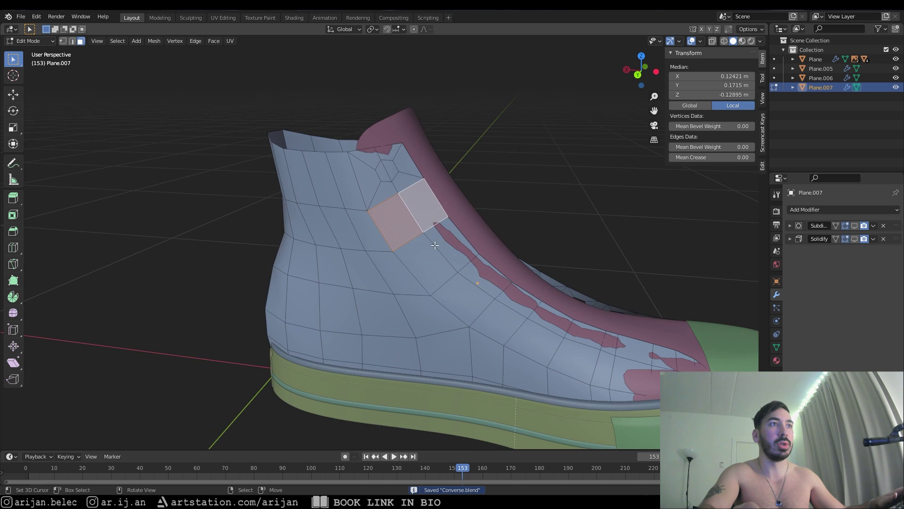
{"action": "right_click", "coordinate": [412, 224]}
{"action": "middle_click_drag", "start_coordinate": [488, 298], "coordinate": [456, 294], "text": "shift"}
{"action": "scroll", "coordinate": [457, 294], "scroll_direction": "up", "scroll_amount": 2}
{"action": "key", "text": "i"}
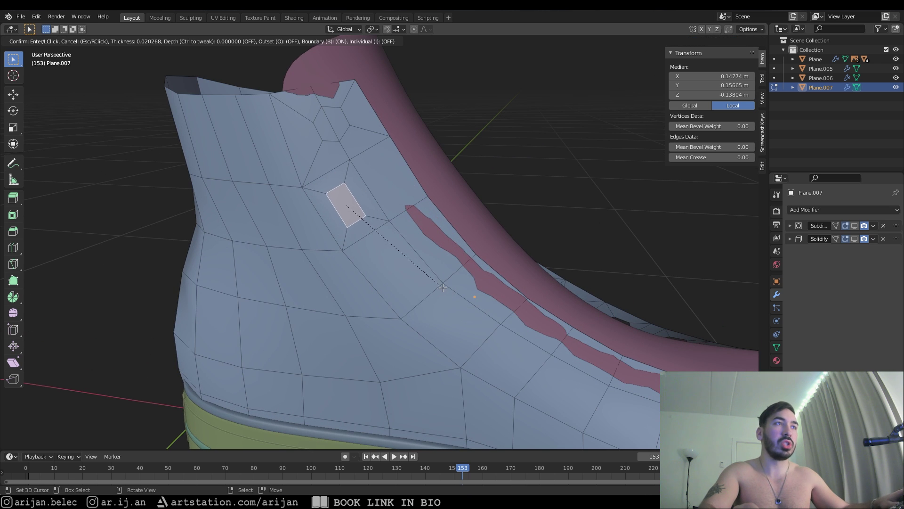
{"action": "left_click", "coordinate": [333, 189]}
Try to slide the inset face's upper edge, and undo the inset together with the slide
{"action": "right_click", "coordinate": [336, 194]}
{"action": "key", "text": "g"}
{"action": "key", "text": "g"}
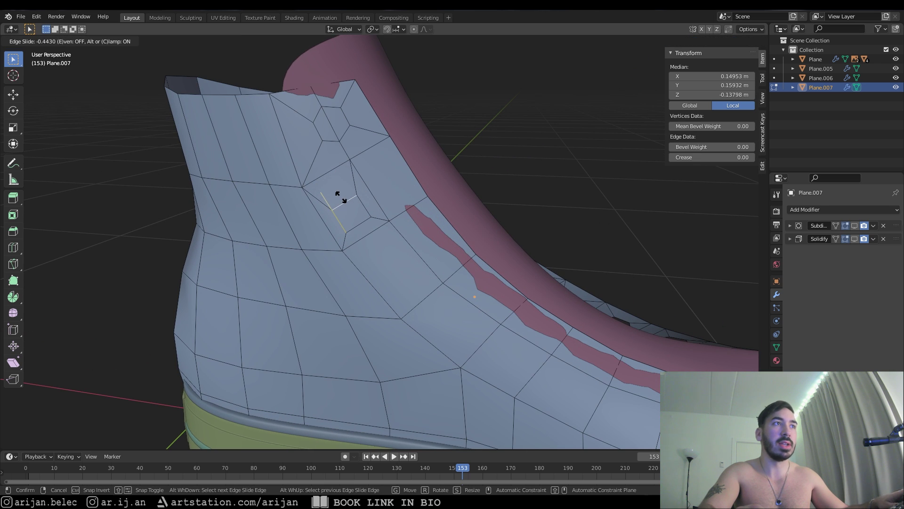
{"action": "left_click", "coordinate": [341, 198]}
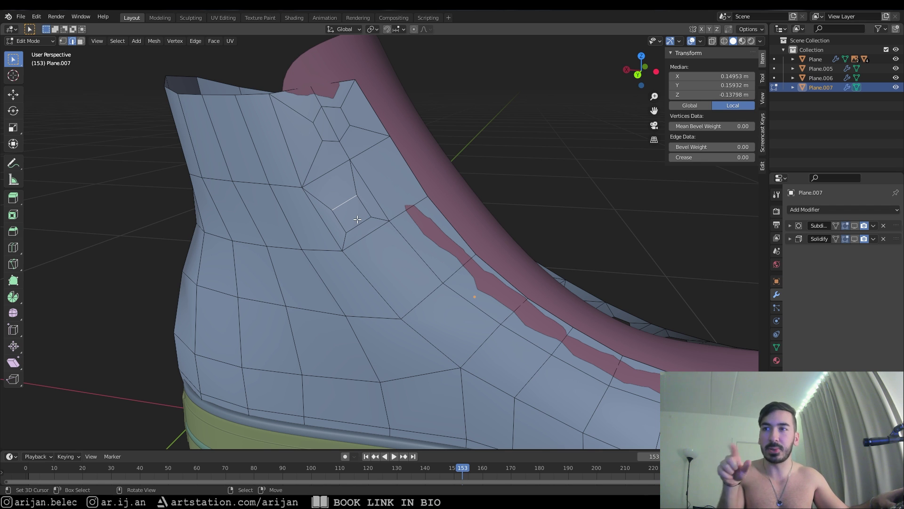
{"action": "key", "text": "3"}
{"action": "left_click", "coordinate": [355, 212]}
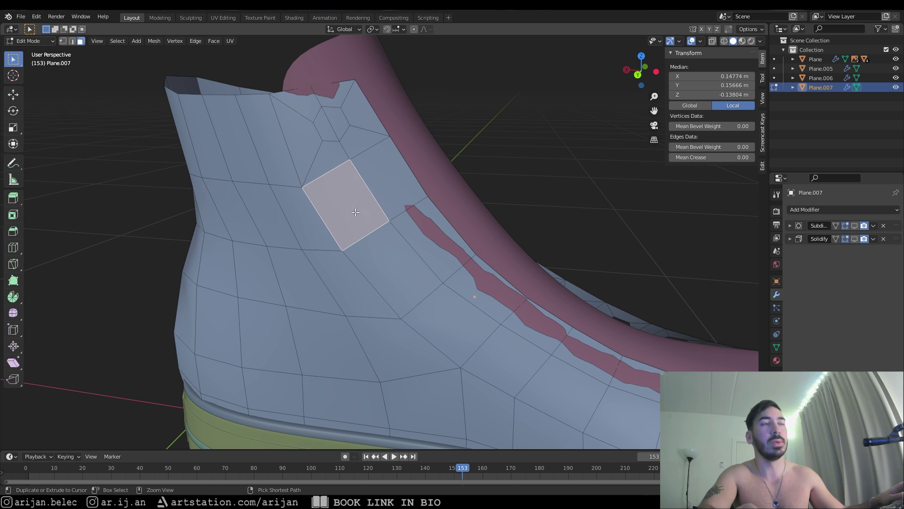
{"action": "key", "text": "ctrl+z"}
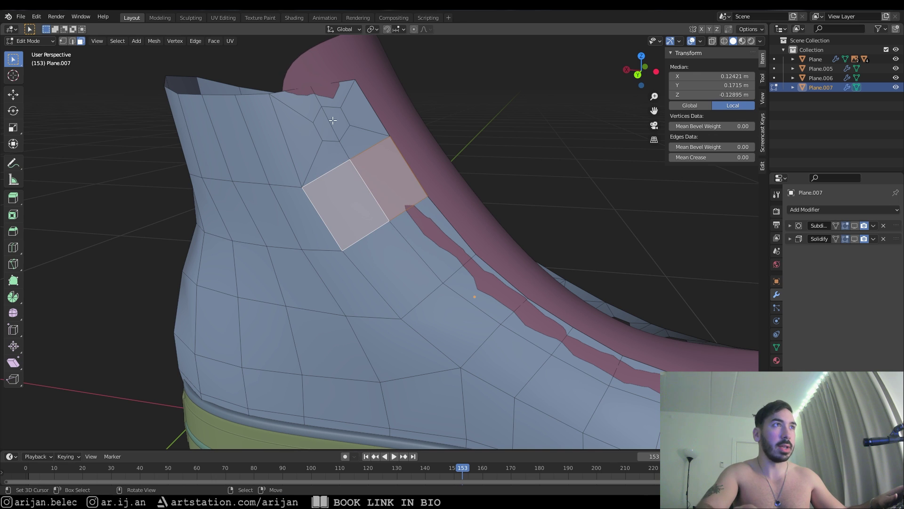
Inset the two adjacent faces near the lacing edge together, just below the hexagonal eyelet
{"action": "middle_click_drag", "start_coordinate": [470, 244], "coordinate": [462, 241]}
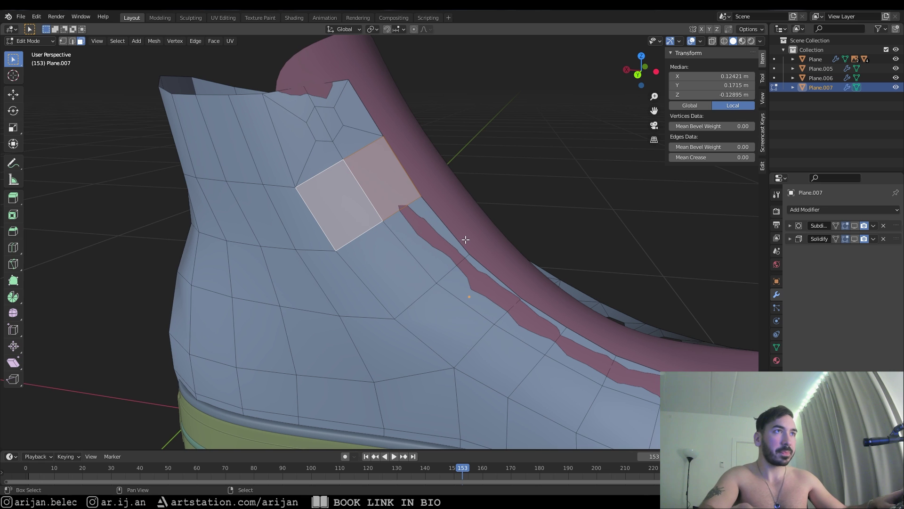
{"action": "left_click", "coordinate": [408, 201], "text": "shift"}
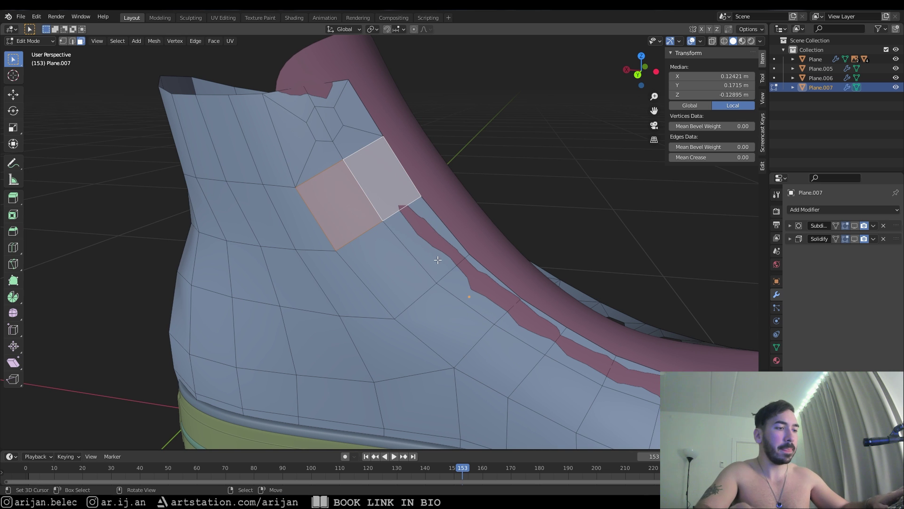
{"action": "key", "text": "i"}
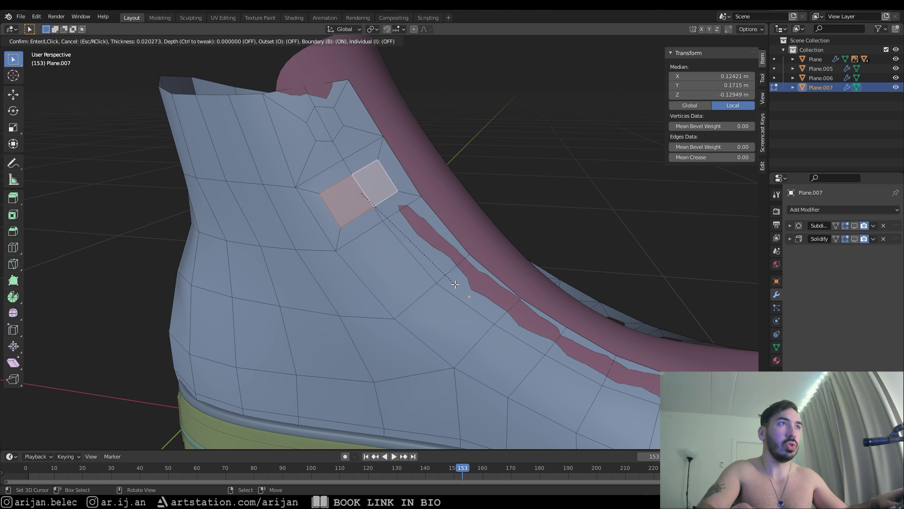
{"action": "left_click", "coordinate": [453, 281]}
Turn on the Screencast Keys display and check the shoe briefly in Object Mode
{"action": "left_click", "coordinate": [763, 133]}
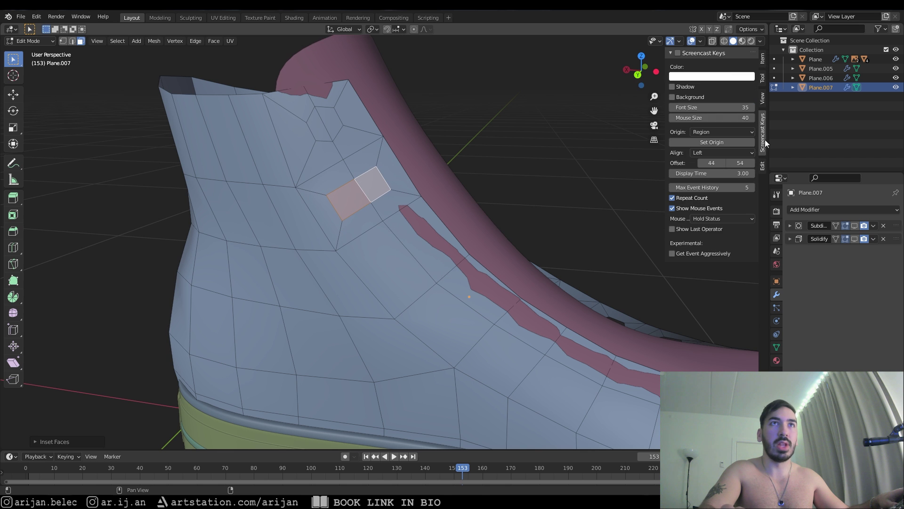
{"action": "middle_click_drag", "start_coordinate": [565, 156], "coordinate": [539, 168]}
{"action": "key", "text": "Tab"}
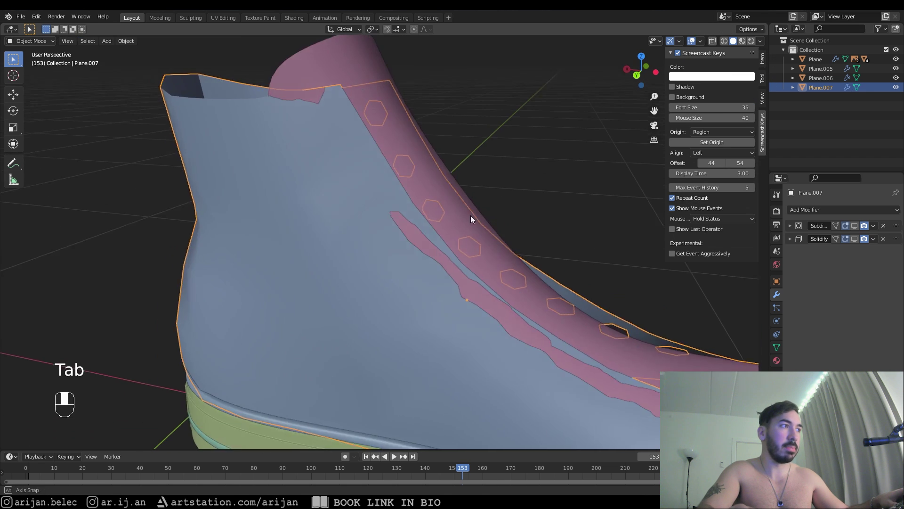
{"action": "key", "text": "Tab"}
Pick the rear edge of the inset in edge selection, and undo back to Object Mode
{"action": "key", "text": "2"}
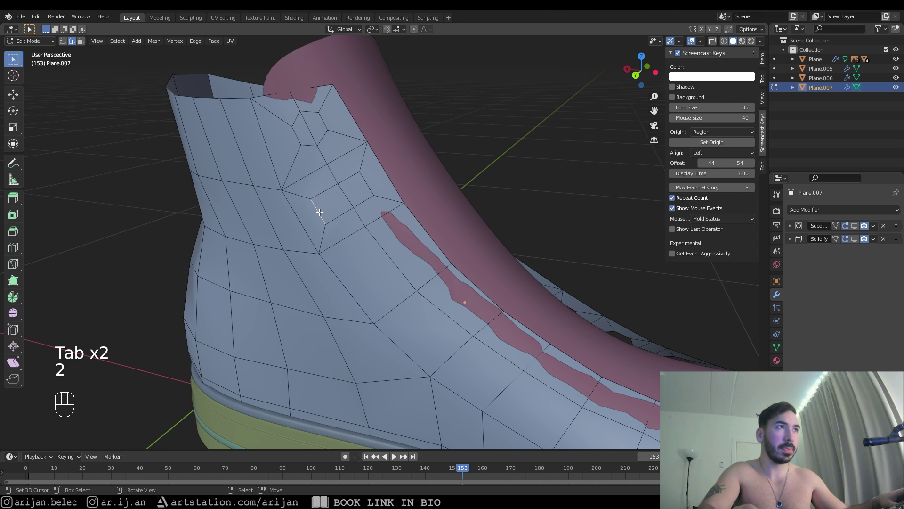
{"action": "middle_click_drag", "start_coordinate": [319, 212], "coordinate": [364, 213]}
{"action": "key", "text": "ctrl+z"}
{"action": "key", "text": "ctrl+z"}
{"action": "key", "text": "ctrl+z"}
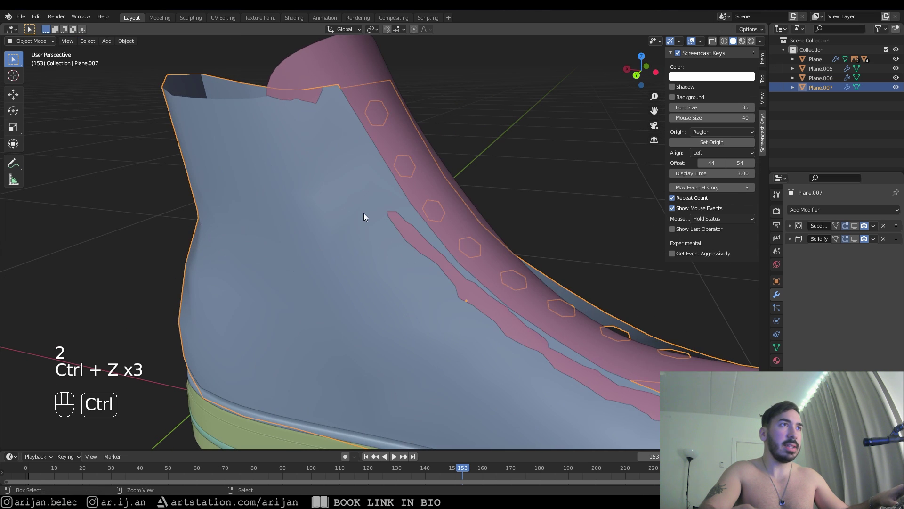
Return to Edit Mode and slide the rear edge of the inset inward toward the lacing side
{"action": "key", "text": "Tab"}
{"action": "key", "text": "2"}
{"action": "right_click", "coordinate": [327, 210]}
{"action": "key", "text": "g"}
{"action": "key", "text": "g"}
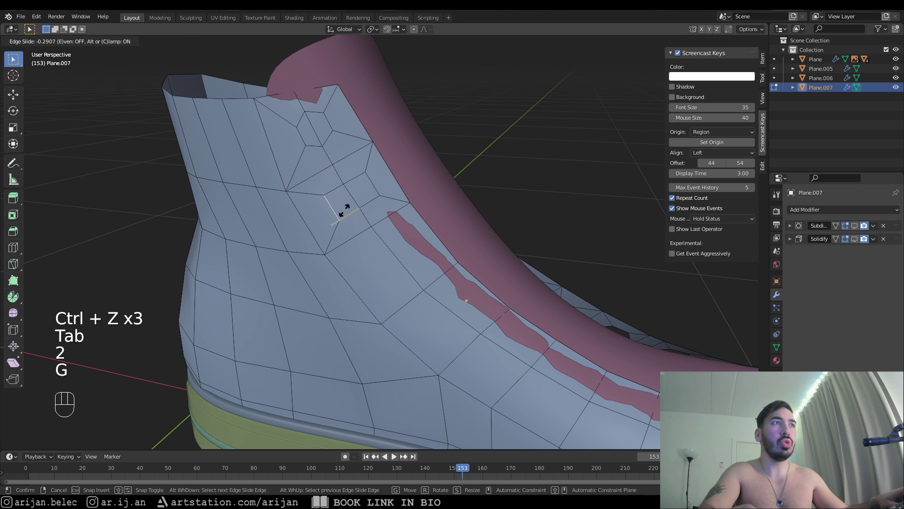
{"action": "left_click", "coordinate": [347, 208]}
Select the two side faces below the inset in face selection, followed by the inset's two halves
{"action": "key", "text": "3"}
{"action": "right_click", "coordinate": [405, 244]}
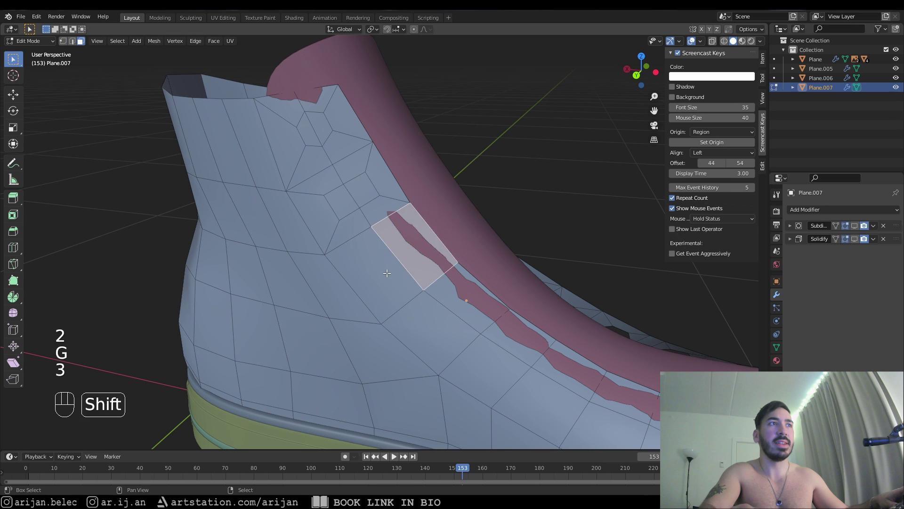
{"action": "right_click", "coordinate": [387, 273], "text": "shift"}
{"action": "right_click", "coordinate": [343, 203]}
{"action": "right_click", "coordinate": [362, 189], "text": "shift"}
Slide the inset's front and rear edges inward to make its outline roughly square
{"action": "key", "text": "2"}
{"action": "right_click", "coordinate": [374, 182]}
{"action": "middle_click_drag", "start_coordinate": [374, 183], "coordinate": [366, 185], "text": "shift"}
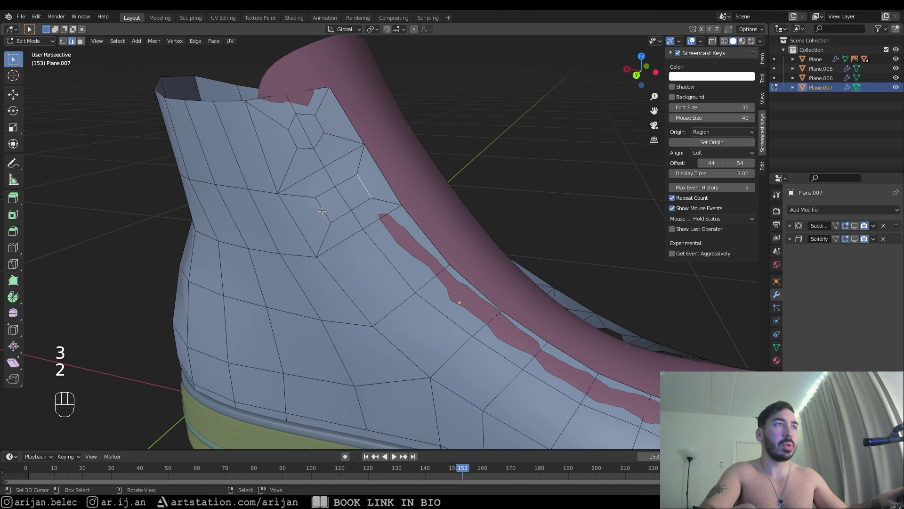
{"action": "key", "text": "g"}
{"action": "key", "text": "g"}
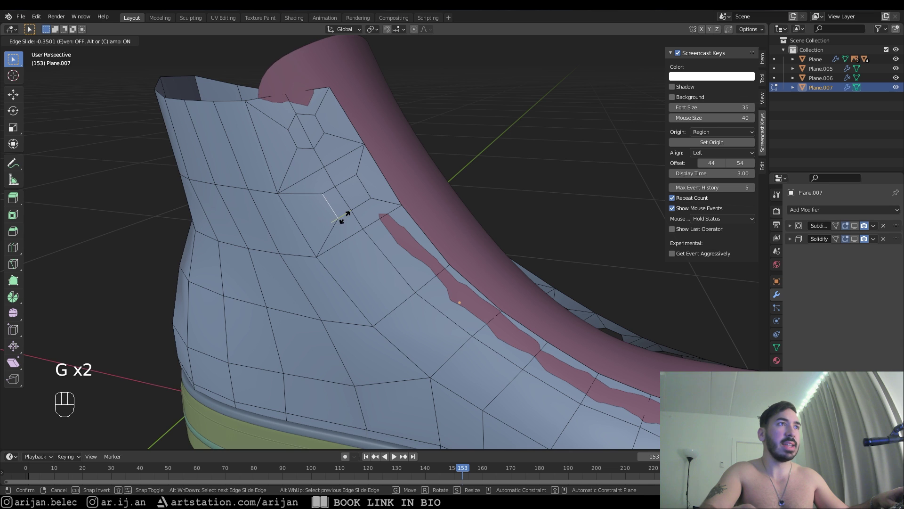
Select the outline edges around the square inset
{"action": "left_click", "coordinate": [326, 194], "text": "alt"}
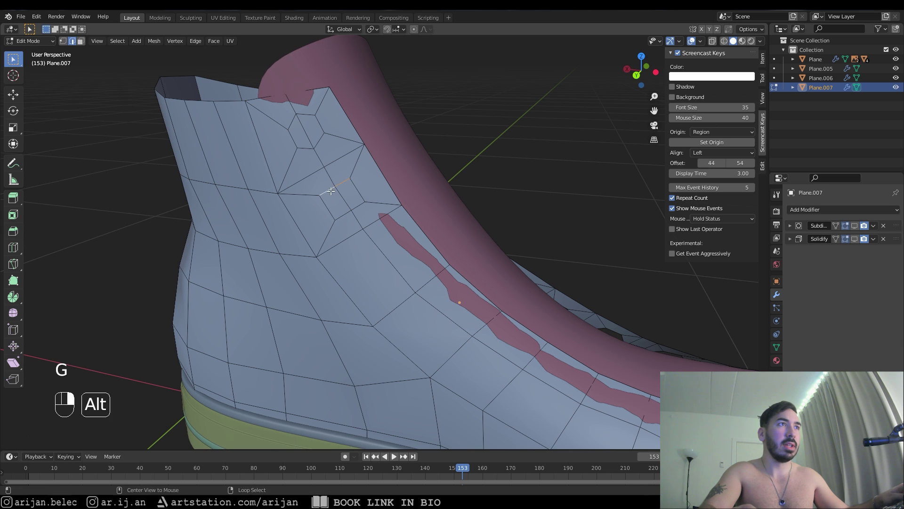
{"action": "left_click", "coordinate": [328, 208], "text": "shift"}
{"action": "left_click", "coordinate": [360, 200], "text": "shift"}
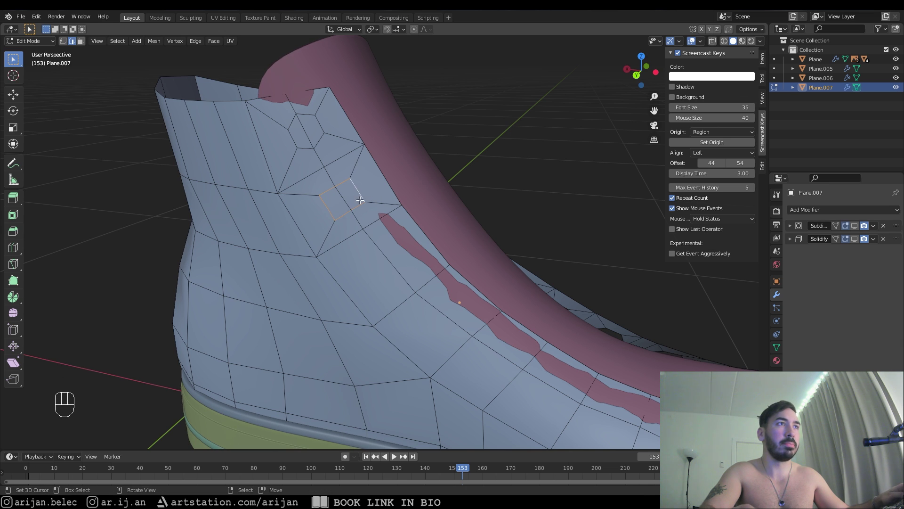
Slide the middle vertices of the inset's upper and lower edges outward in vertex selection
{"action": "key", "text": "1"}
{"action": "key", "text": "g"}
{"action": "key", "text": "g"}
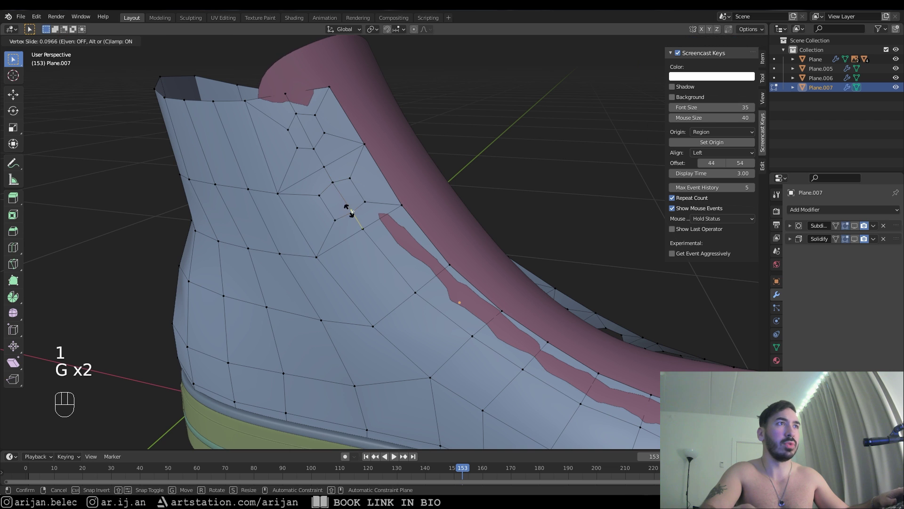
{"action": "key", "text": "g"}
{"action": "key", "text": "g"}
Adjust the inset's rear lower corner and both front corner vertices to form a hexagon
{"action": "key", "text": "g"}
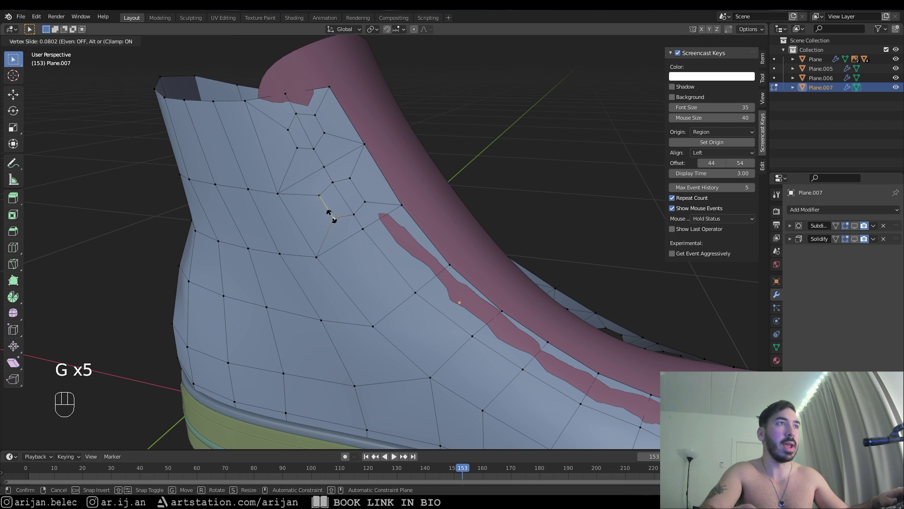
{"action": "left_click", "coordinate": [359, 198]}
{"action": "key", "text": "g"}
{"action": "key", "text": "g"}
{"action": "key", "text": "g"}
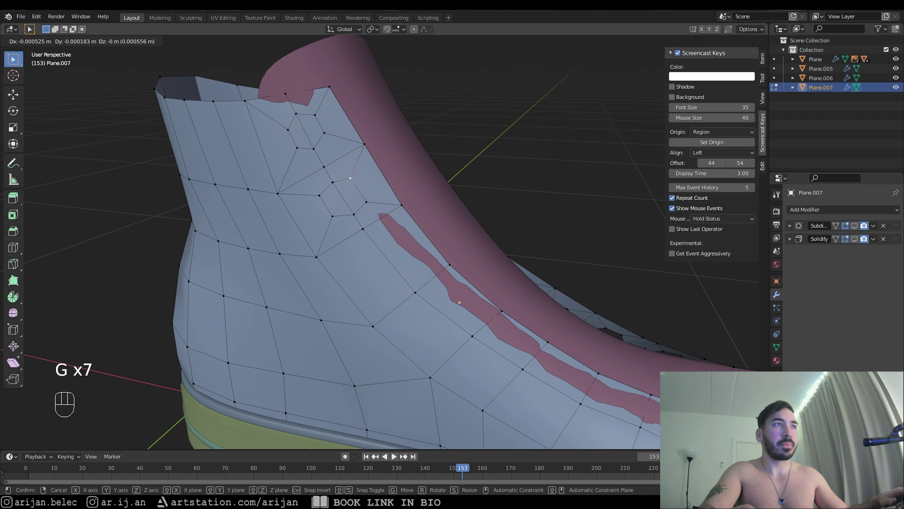
{"action": "left_click", "coordinate": [366, 200]}
{"action": "key", "text": "g"}
{"action": "left_click", "coordinate": [363, 202]}
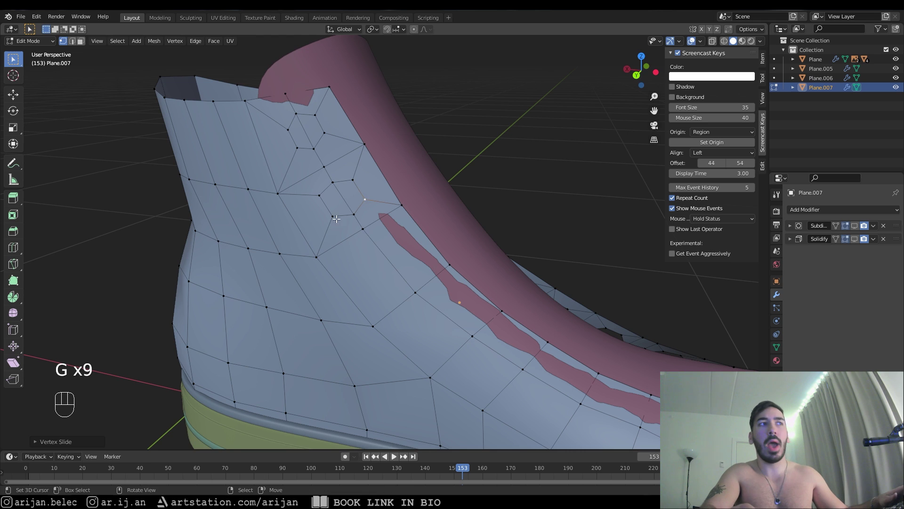
Slide the hexagon's rear upper vertex slightly to even out its shape
{"action": "key", "text": "3"}
{"action": "left_click", "coordinate": [338, 206]}
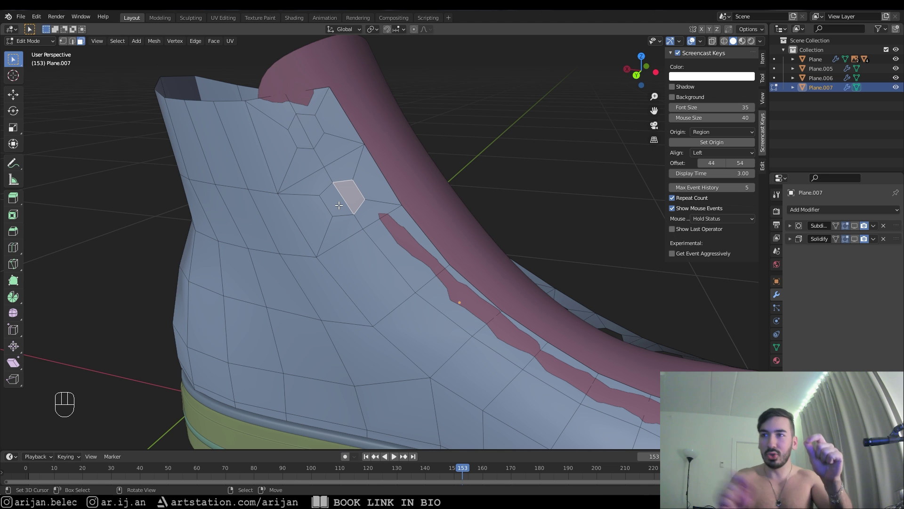
{"action": "right_click", "coordinate": [322, 197]}
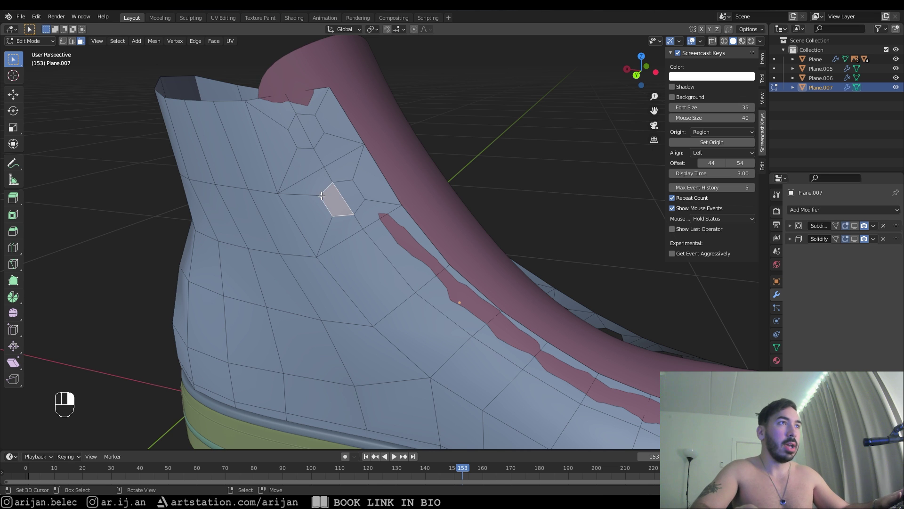
{"action": "key", "text": "1"}
{"action": "right_click", "coordinate": [322, 197]}
{"action": "key", "text": "g"}
{"action": "key", "text": "g"}
{"action": "left_click", "coordinate": [332, 210]}
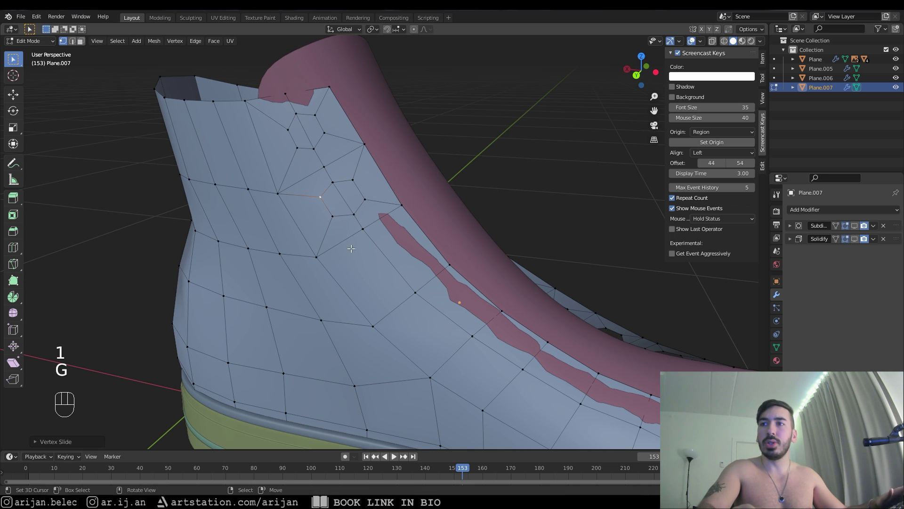
Select both halves of the new hexagon in face selection to examine its shape
{"action": "key", "text": "3"}
{"action": "right_click", "coordinate": [332, 201]}
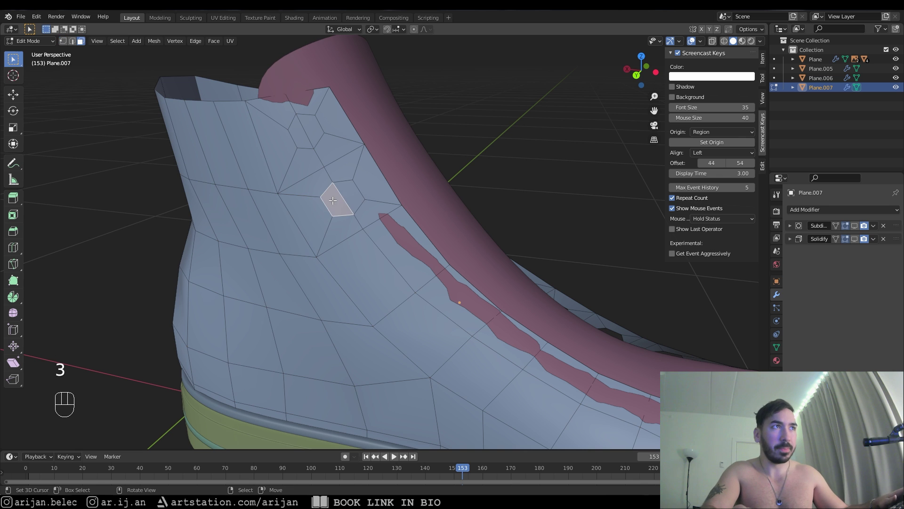
{"action": "right_click", "coordinate": [347, 199], "text": "shift"}
{"action": "middle_click_drag", "start_coordinate": [354, 194], "coordinate": [361, 225], "text": "shift"}
{"action": "scroll", "coordinate": [359, 222], "scroll_direction": "up", "scroll_amount": 1}
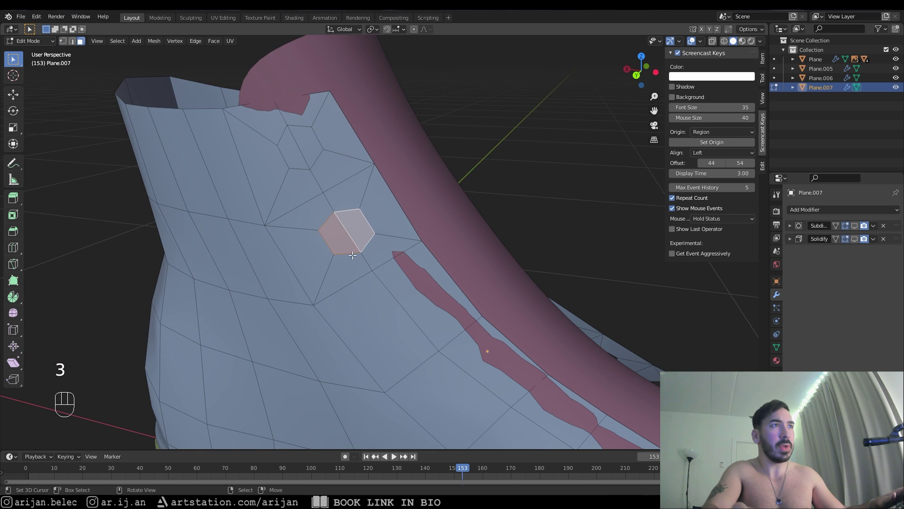
{"action": "key", "text": "1"}
{"action": "right_click", "coordinate": [322, 225]}
{"action": "key", "text": "3"}
{"action": "right_click", "coordinate": [362, 225]}
{"action": "right_click", "coordinate": [335, 231], "text": "shift"}
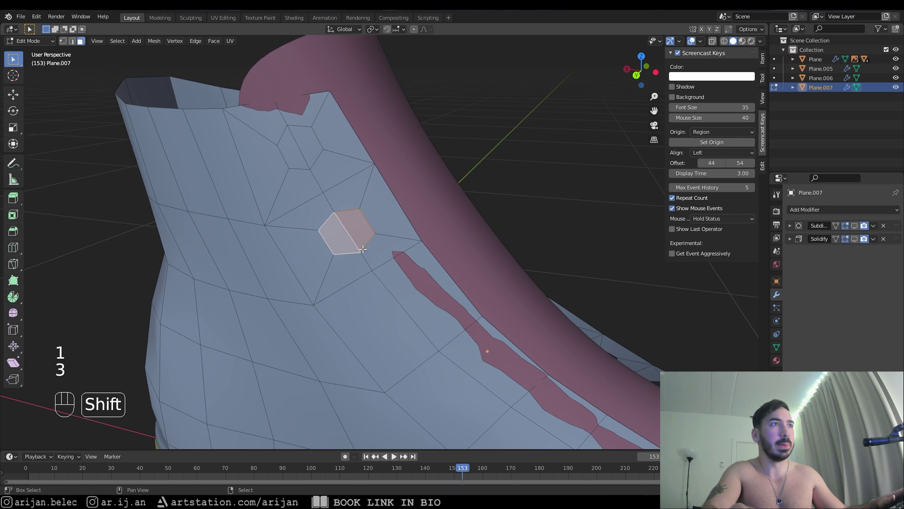
Fine-tune the position of the hexagon's rear vertex with another vertex slide
{"action": "middle_click_drag", "start_coordinate": [333, 231], "coordinate": [322, 178], "text": "shift"}
{"action": "middle_click_drag", "start_coordinate": [322, 178], "coordinate": [312, 171]}
{"action": "key", "text": "1"}
{"action": "right_click", "coordinate": [299, 171]}
{"action": "key", "text": "g"}
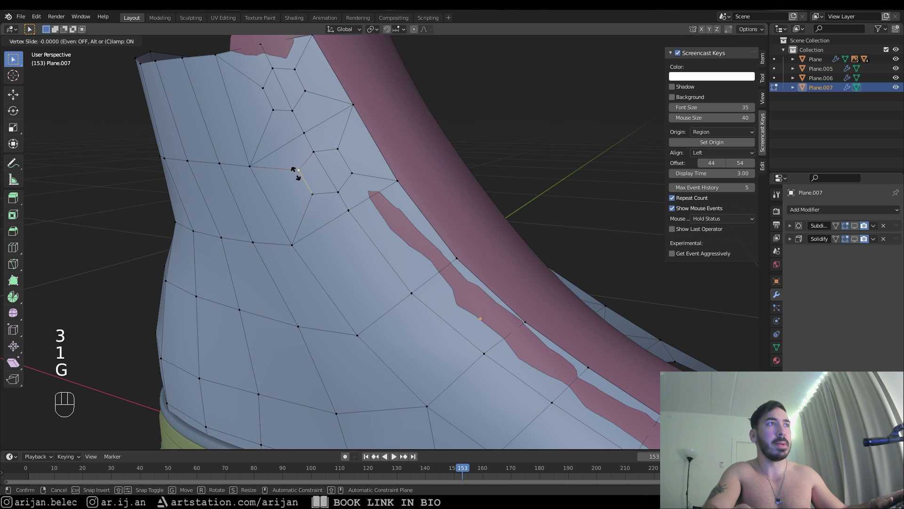
{"action": "left_click", "coordinate": [298, 176]}
Select both hexagon faces and regularize them with the LoopTools Circle operation
{"action": "key", "text": "3"}
{"action": "right_click", "coordinate": [314, 175]}
{"action": "right_click", "coordinate": [336, 172], "text": "shift"}
{"action": "middle_click_drag", "start_coordinate": [343, 182], "coordinate": [364, 210]}
{"action": "scroll", "coordinate": [355, 207], "scroll_direction": "down", "scroll_amount": 2}
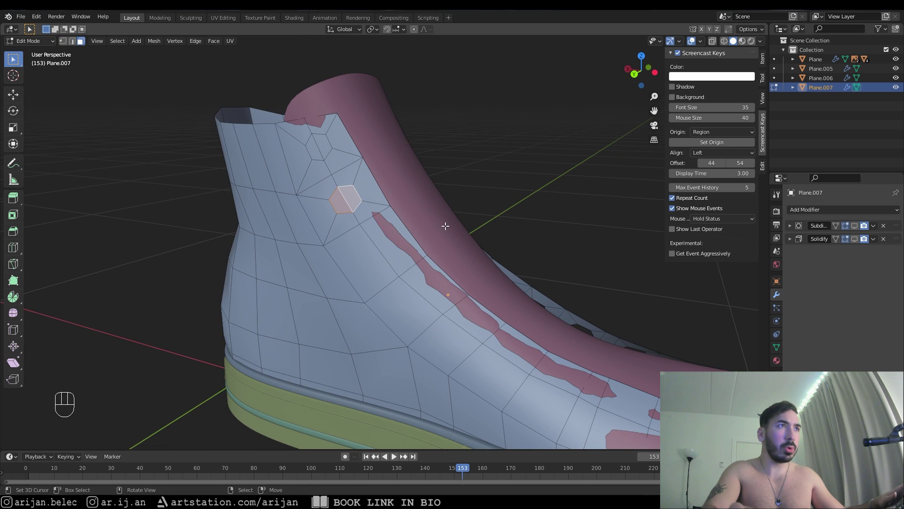
{"action": "key", "text": "w"}
{"action": "mouse_move", "coordinate": [443, 226]}
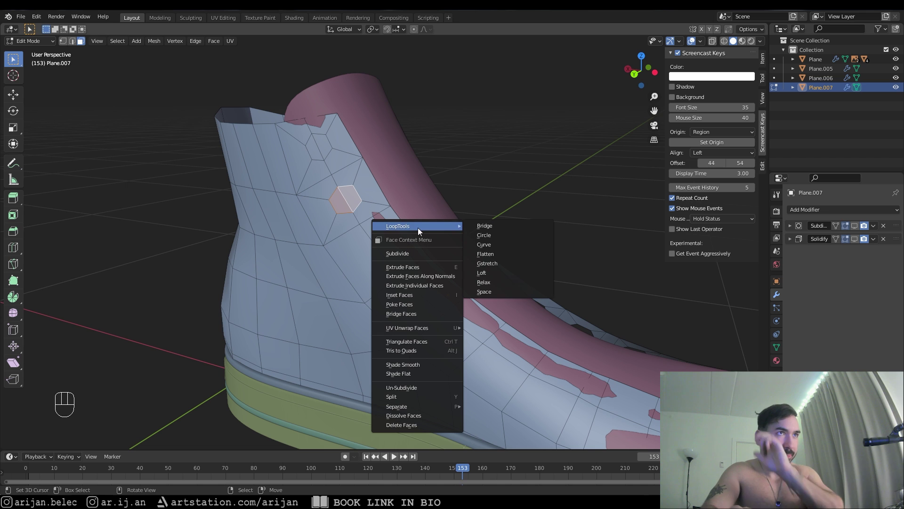
{"action": "left_click", "coordinate": [486, 236]}
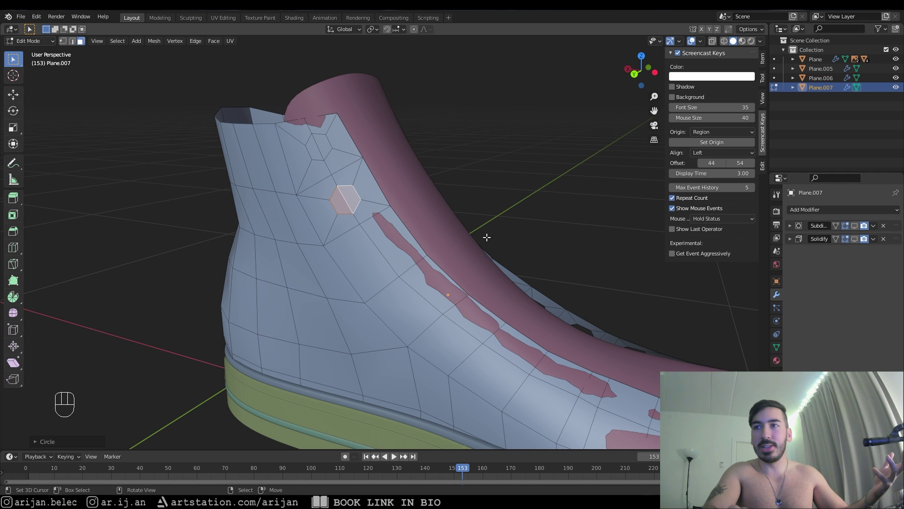
Snap the 3D cursor to the selected hexagon and try scaling the hexagon's faces
{"action": "middle_click_drag", "start_coordinate": [342, 188], "coordinate": [357, 201]}
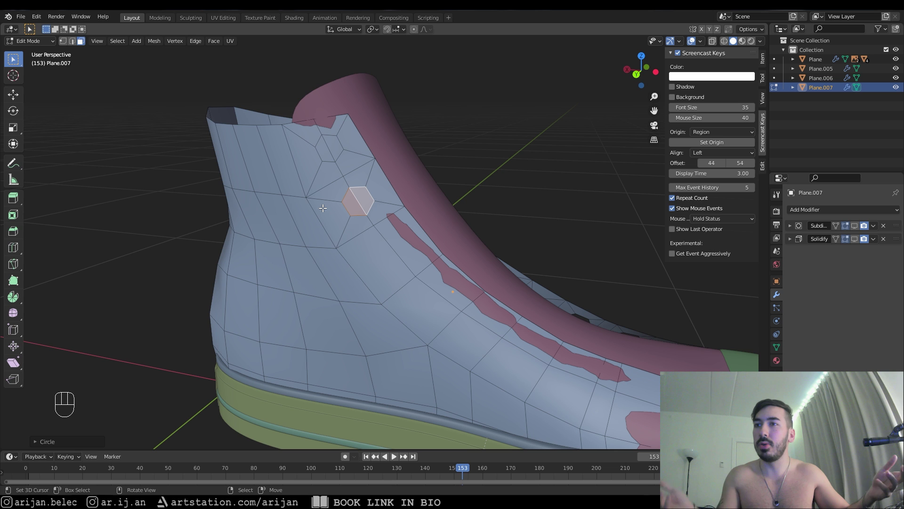
{"action": "middle_click_drag", "start_coordinate": [366, 188], "coordinate": [376, 194]}
{"action": "scroll", "coordinate": [376, 194], "scroll_direction": "up", "scroll_amount": 1}
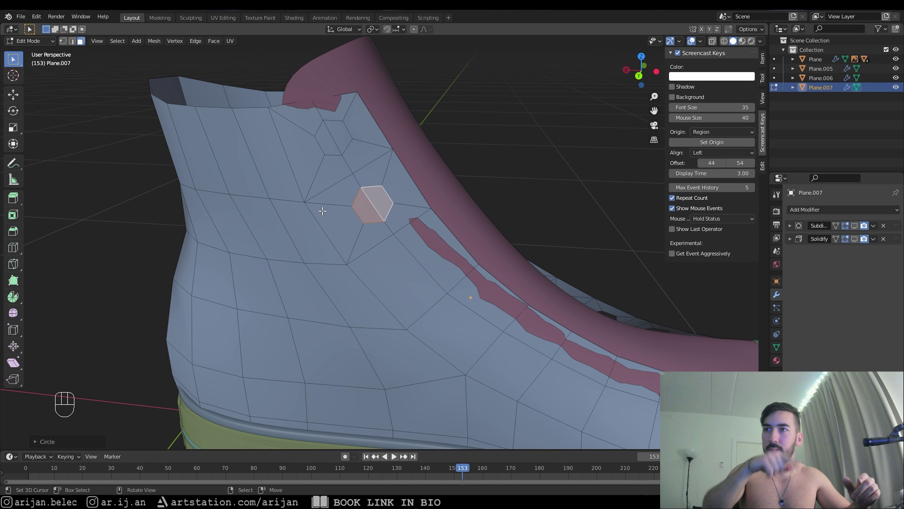
{"action": "mouse_move", "coordinate": [403, 213]}
{"action": "middle_mouse_down"}
{"action": "mouse_move", "coordinate": [368, 195]}
{"action": "mouse_move", "coordinate": [363, 221]}
{"action": "mouse_move", "coordinate": [394, 217]}
{"action": "middle_mouse_up"}
{"action": "key", "text": "shift+s"}
{"action": "left_click", "coordinate": [415, 288]}
{"action": "key", "text": "s"}
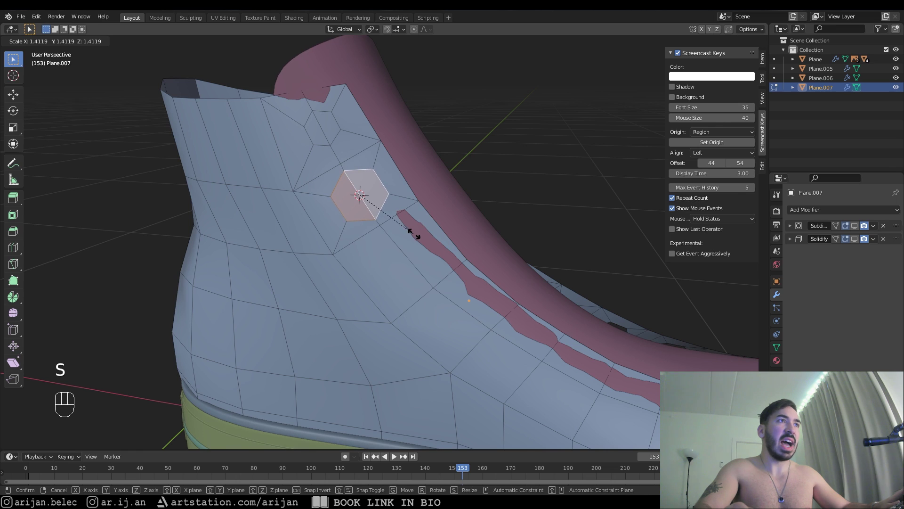
{"action": "left_click", "coordinate": [380, 198]}
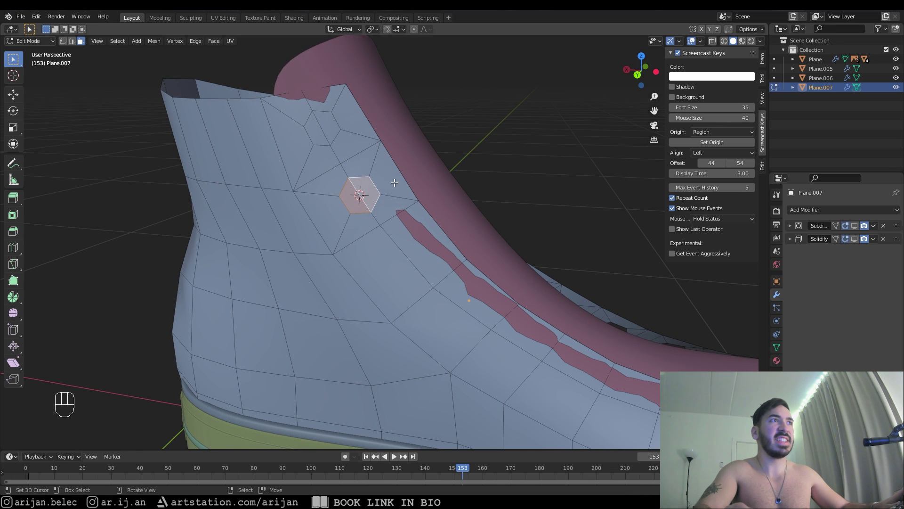
Scale the middle hexagon's faces to about 0.82 in front wireframe view to fit the eyelet in the reference image
{"action": "middle_click_drag", "start_coordinate": [395, 182], "coordinate": [463, 282]}
{"action": "key", "text": "KP_1"}
{"action": "key", "text": "z"}
{"action": "scroll", "coordinate": [400, 198], "scroll_direction": "up", "scroll_amount": 3}
{"action": "scroll", "coordinate": [464, 282], "scroll_direction": "up", "scroll_amount": 2}
{"action": "key", "text": "s"}
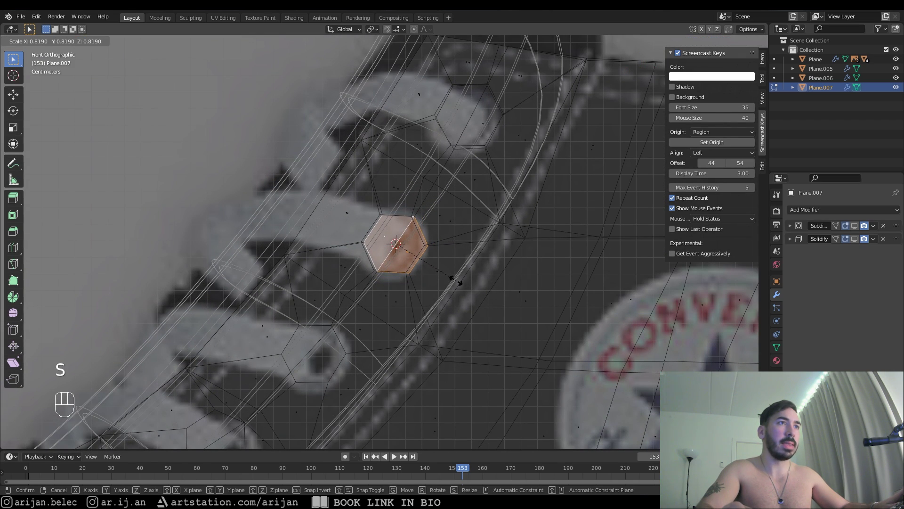
{"action": "left_click", "coordinate": [456, 281]}
Try rotating a selected face of the middle hexagon and undo the rotation
{"action": "mouse_move", "coordinate": [456, 280]}
{"action": "middle_mouse_down"}
{"action": "mouse_move", "coordinate": [480, 288]}
{"action": "mouse_move", "coordinate": [399, 274]}
{"action": "mouse_move", "coordinate": [439, 283]}
{"action": "middle_mouse_up"}
{"action": "key", "text": "z"}
{"action": "scroll", "coordinate": [415, 280], "scroll_direction": "up", "scroll_amount": 3}
{"action": "middle_click_drag", "start_coordinate": [439, 283], "coordinate": [411, 223], "text": "shift"}
{"action": "key", "text": "3"}
{"action": "right_click", "coordinate": [367, 284]}
{"action": "right_click", "coordinate": [336, 201]}
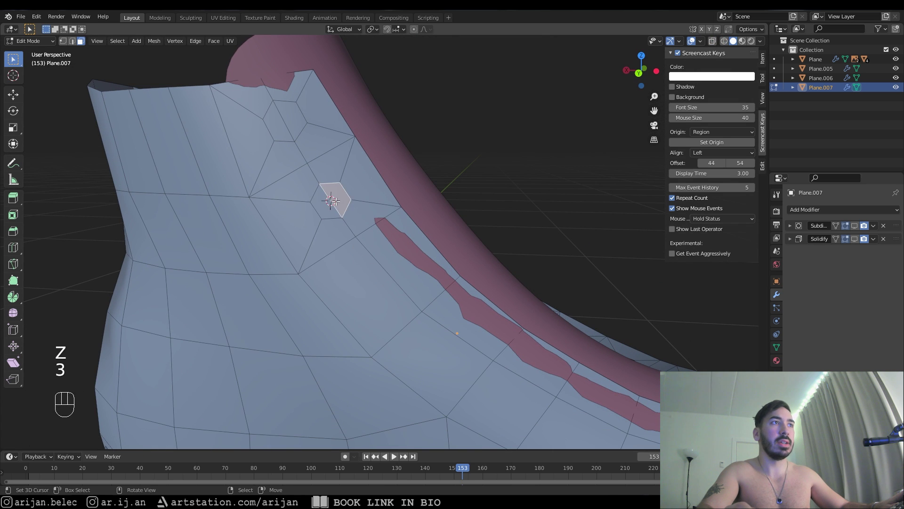
{"action": "key", "text": "r"}
{"action": "left_click", "coordinate": [405, 202]}
{"action": "middle_click_drag", "start_coordinate": [404, 202], "coordinate": [393, 216]}
{"action": "key", "text": "ctrl+z"}
Inset the two faces below the middle hexagon and regularize the new inner faces with the LoopTools Circle operation
{"action": "right_click", "coordinate": [360, 301]}
{"action": "right_click", "coordinate": [400, 273], "text": "shift"}
{"action": "middle_click_drag", "start_coordinate": [475, 369], "coordinate": [314, 227], "text": "shift"}
{"action": "key", "text": "i"}
{"action": "left_click", "coordinate": [414, 301]}
{"action": "key", "text": "w"}
{"action": "left_click", "coordinate": [403, 274]}
{"action": "key", "text": "3"}
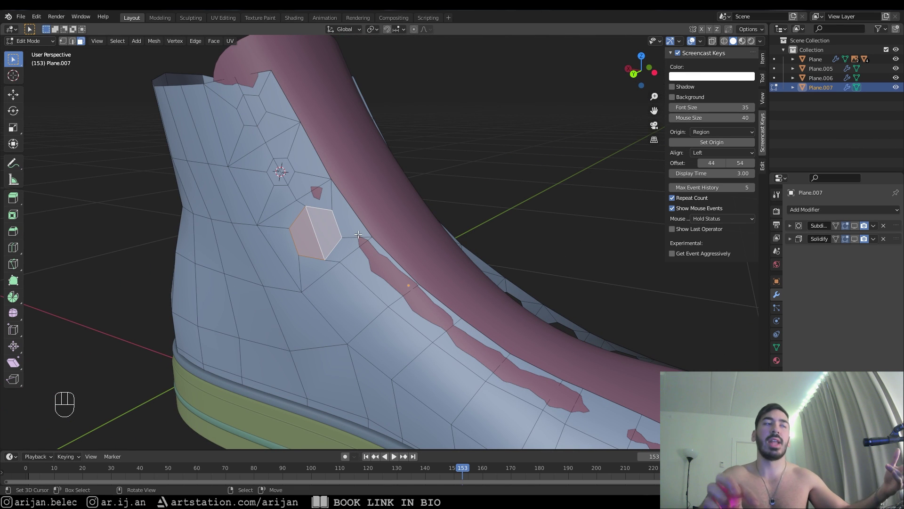
{"action": "middle_click_drag", "start_coordinate": [368, 240], "coordinate": [394, 251]}
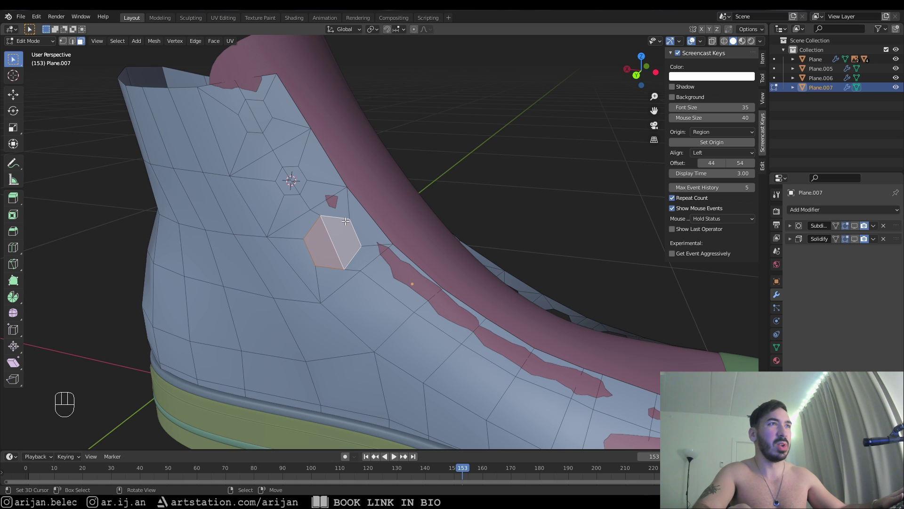
Try rotating the new lower hexagon from a nearly edge-on view and undo the rotation
{"action": "middle_click_drag", "start_coordinate": [345, 221], "coordinate": [333, 217]}
{"action": "middle_click_drag", "start_coordinate": [349, 260], "coordinate": [456, 319]}
{"action": "key", "text": "r"}
{"action": "right_click", "coordinate": [432, 249]}
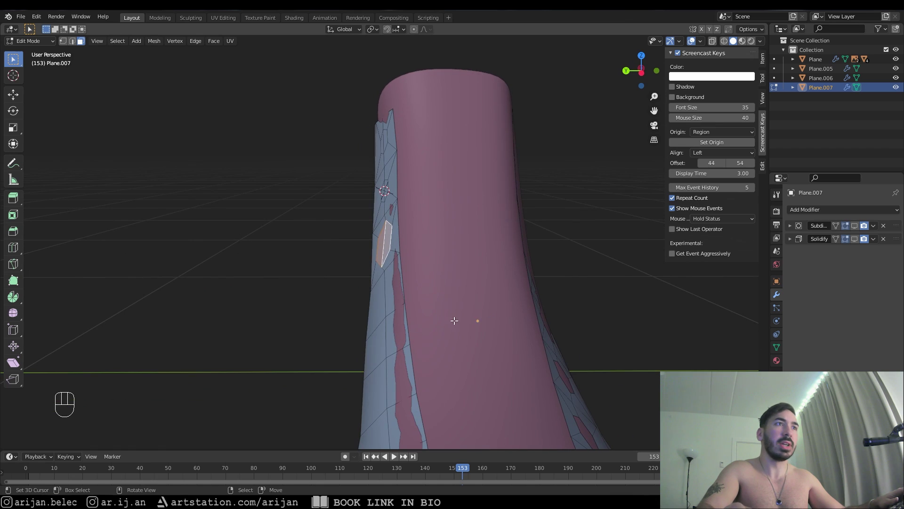
{"action": "key", "text": "r"}
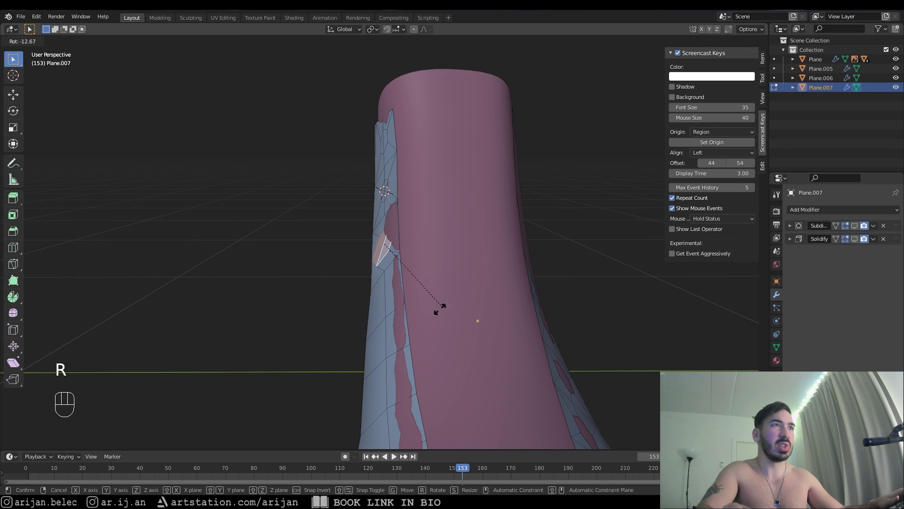
{"action": "left_click", "coordinate": [418, 319]}
{"action": "middle_click_drag", "start_coordinate": [418, 318], "coordinate": [504, 332]}
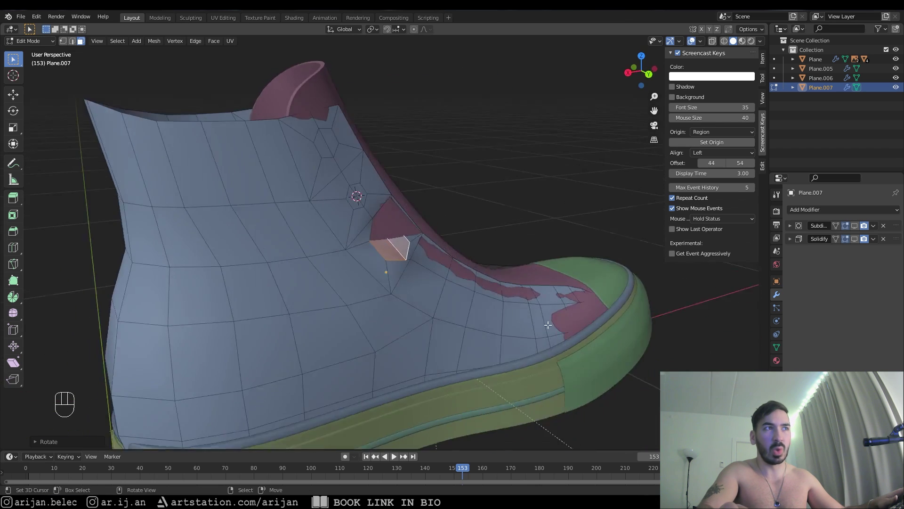
{"action": "middle_click_drag", "start_coordinate": [400, 292], "coordinate": [434, 277]}
{"action": "key", "text": "ctrl+z"}
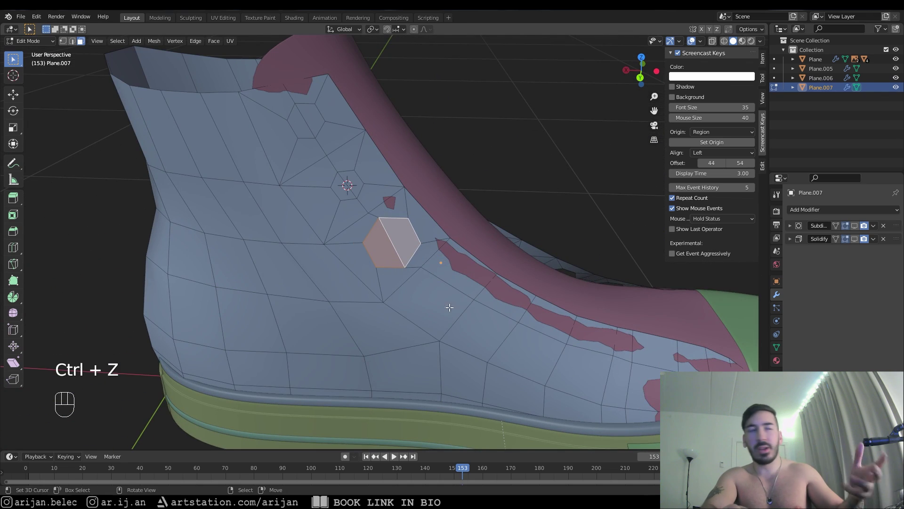
Try rotating the lower hexagon again from an oblique side view and undo the attempt
{"action": "middle_click_drag", "start_coordinate": [449, 308], "coordinate": [452, 314]}
{"action": "key", "text": "r"}
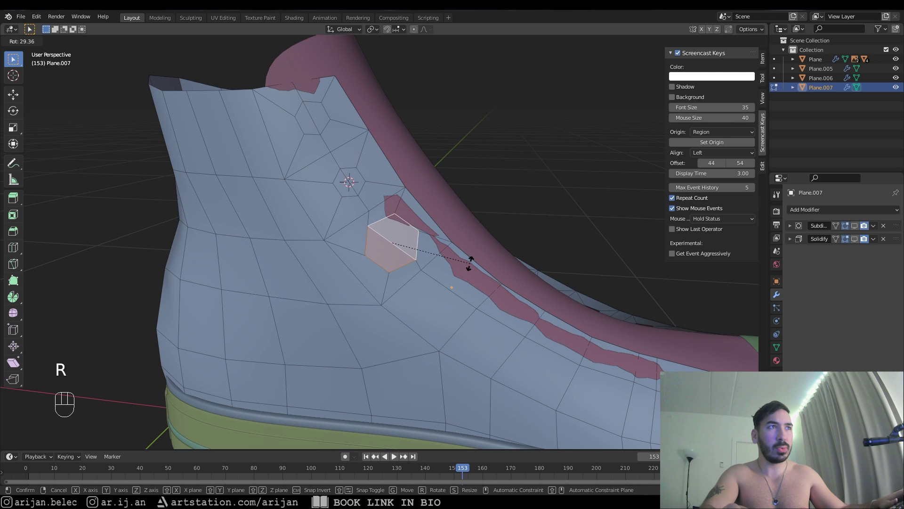
{"action": "left_click", "coordinate": [472, 273]}
{"action": "mouse_move", "coordinate": [471, 273]}
{"action": "middle_mouse_down"}
{"action": "mouse_move", "coordinate": [462, 278]}
{"action": "mouse_move", "coordinate": [500, 267]}
{"action": "mouse_move", "coordinate": [470, 277]}
{"action": "middle_mouse_up"}
{"action": "key", "text": "ctrl+z"}
{"action": "key", "text": "ctrl+z"}
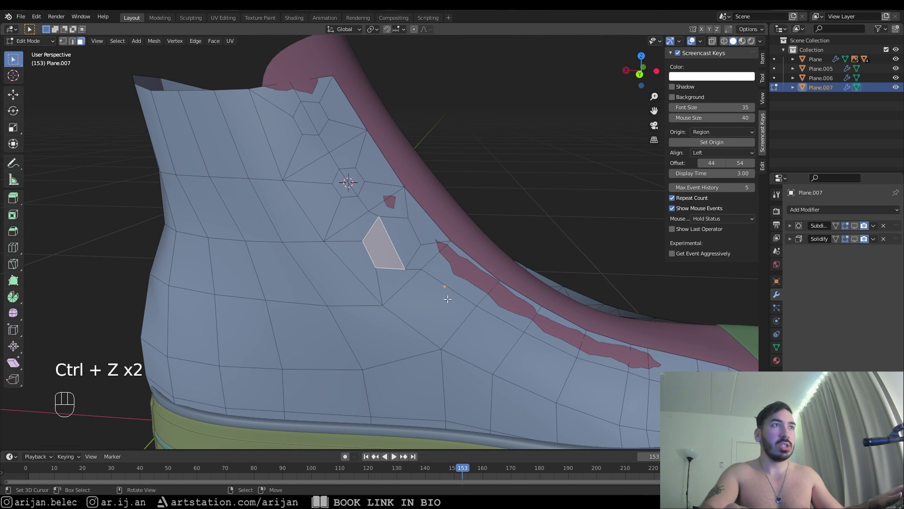
Reselect both halves of the lower hexagon and align the view to the normal of its faces
{"action": "left_click", "coordinate": [410, 252], "text": "shift"}
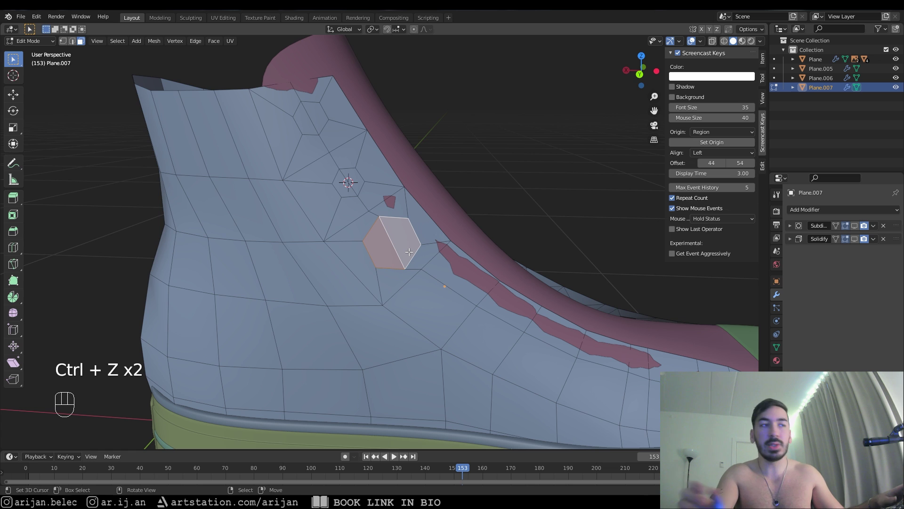
{"action": "middle_click_drag", "start_coordinate": [409, 252], "coordinate": [420, 256]}
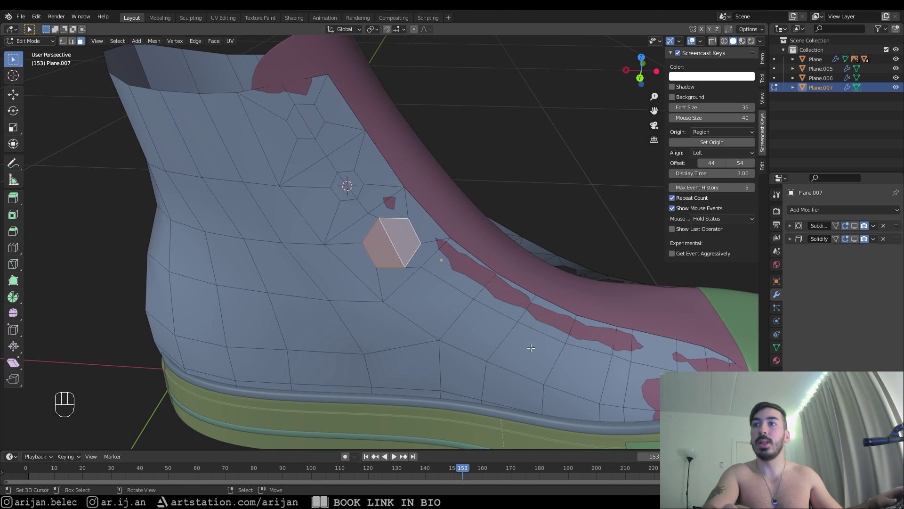
{"action": "right_click", "coordinate": [381, 245]}
{"action": "right_click", "coordinate": [400, 243]}
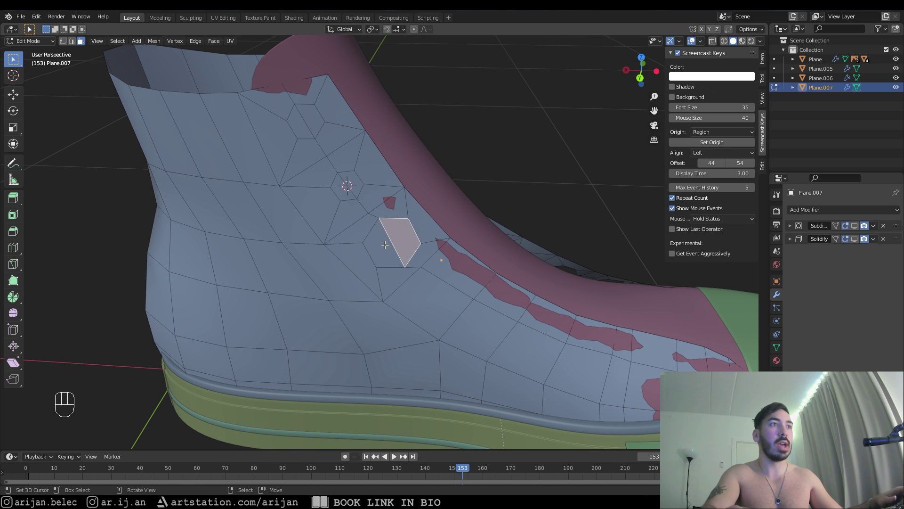
{"action": "right_click", "coordinate": [382, 245]}
{"action": "right_click", "coordinate": [404, 242], "text": "shift"}
{"action": "right_click", "coordinate": [384, 252]}
{"action": "right_click", "coordinate": [406, 244], "text": "shift"}
{"action": "middle_click_drag", "start_coordinate": [406, 244], "coordinate": [386, 268]}
{"action": "key", "text": "shift"}
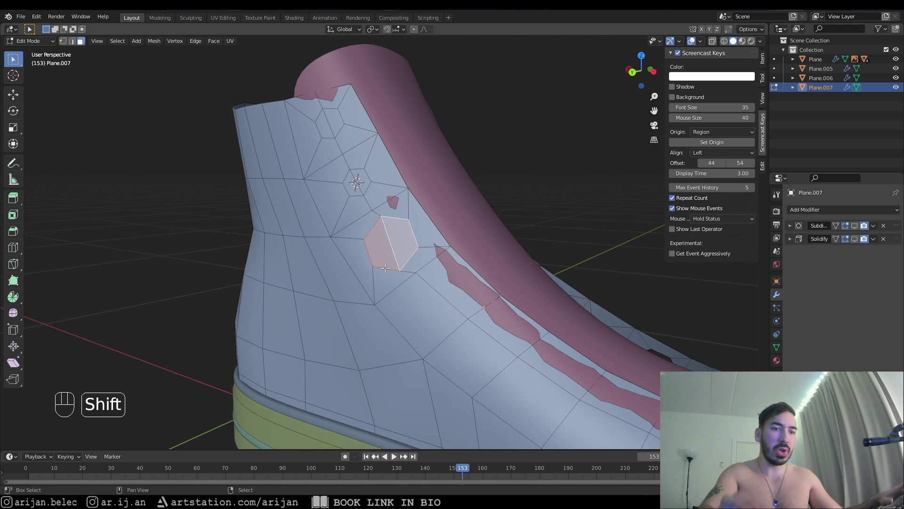
{"action": "key", "text": "shift+KP_7"}
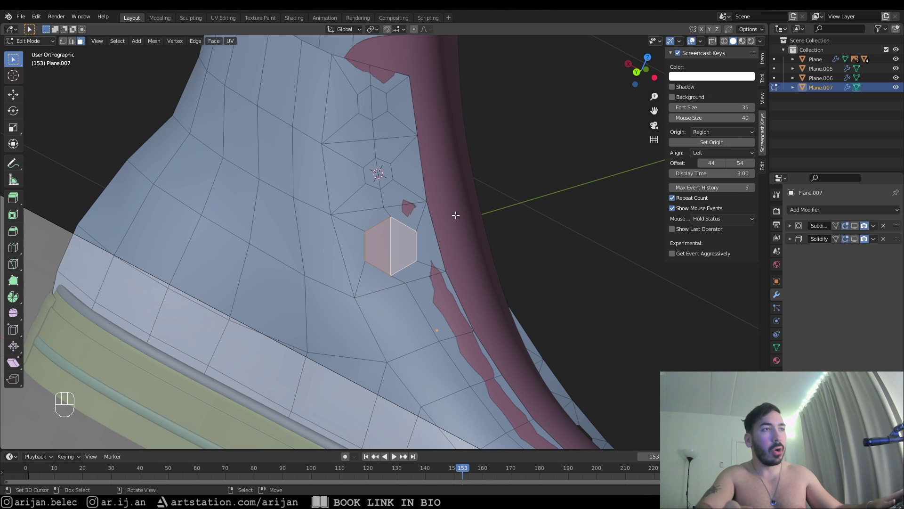
Rotate the lower hexagon by about 13 degrees in the aligned view and shrink it to about 0.78 scale
{"action": "key", "text": "r"}
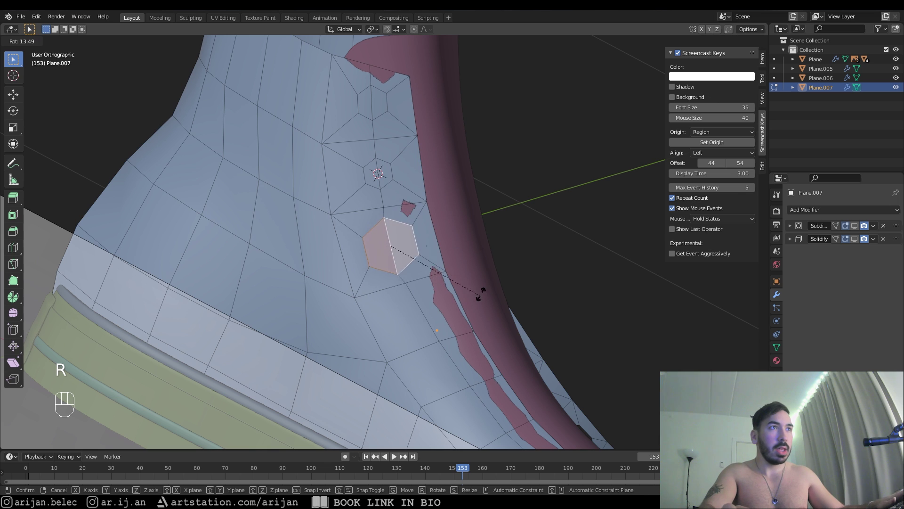
{"action": "left_click", "coordinate": [483, 291]}
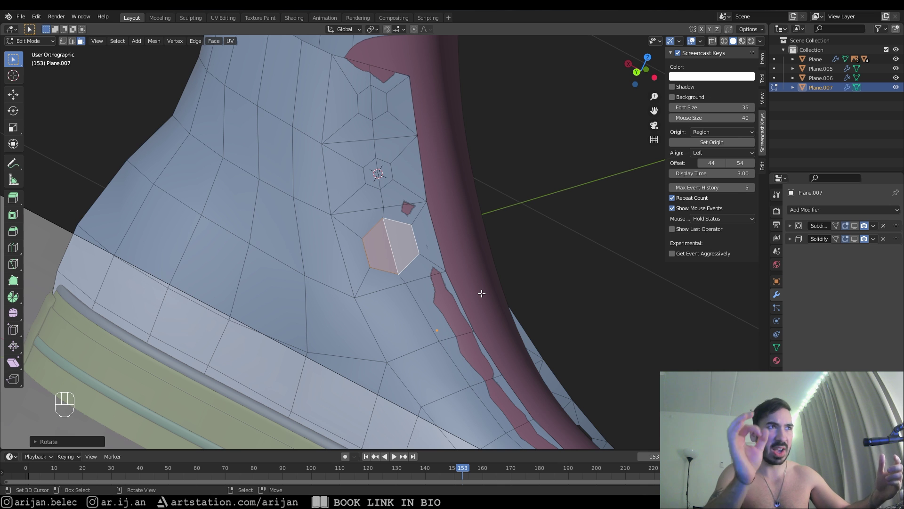
{"action": "key", "text": "r"}
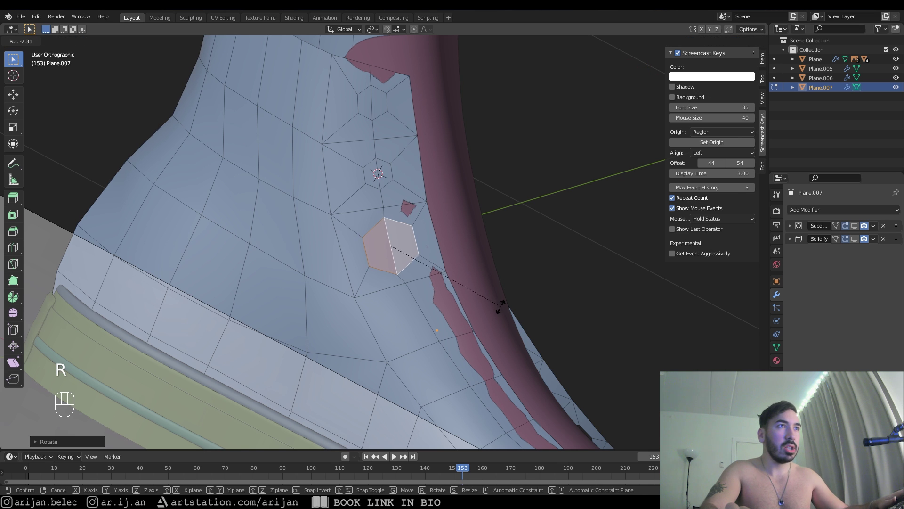
{"action": "left_click", "coordinate": [504, 315]}
{"action": "key", "text": "s"}
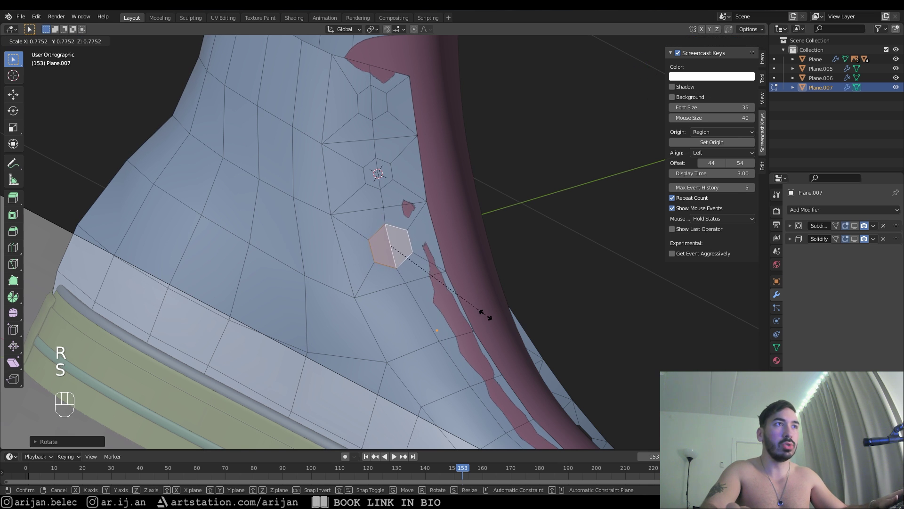
{"action": "left_click", "coordinate": [485, 314]}
{"action": "key", "text": "s"}
{"action": "left_click", "coordinate": [471, 311]}
Compare the lower hexagon with the finished eyelet holes in Object Mode and scale its faces down further
{"action": "key", "text": "Tab"}
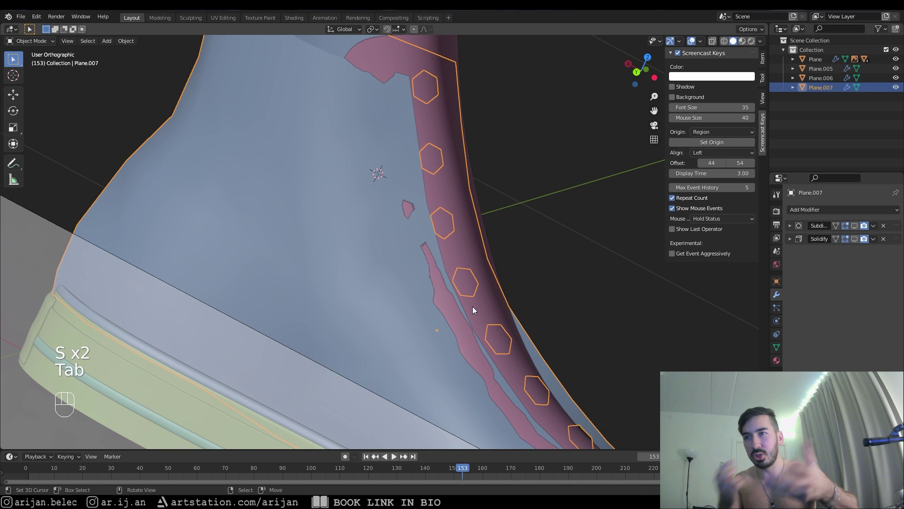
{"action": "key", "text": "z"}
{"action": "key", "text": "z"}
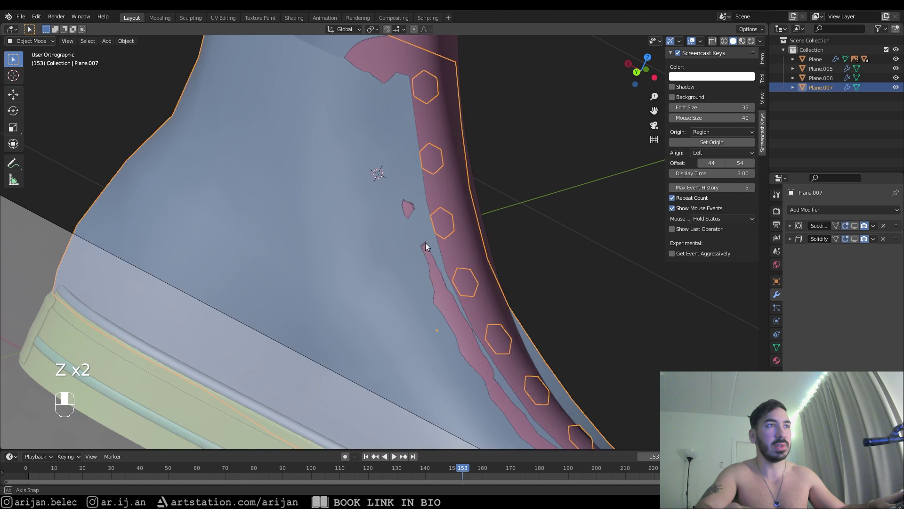
{"action": "key", "text": "KP_1"}
{"action": "key", "text": "Tab"}
{"action": "middle_click_drag", "start_coordinate": [343, 188], "coordinate": [443, 263]}
{"action": "key", "text": "s"}
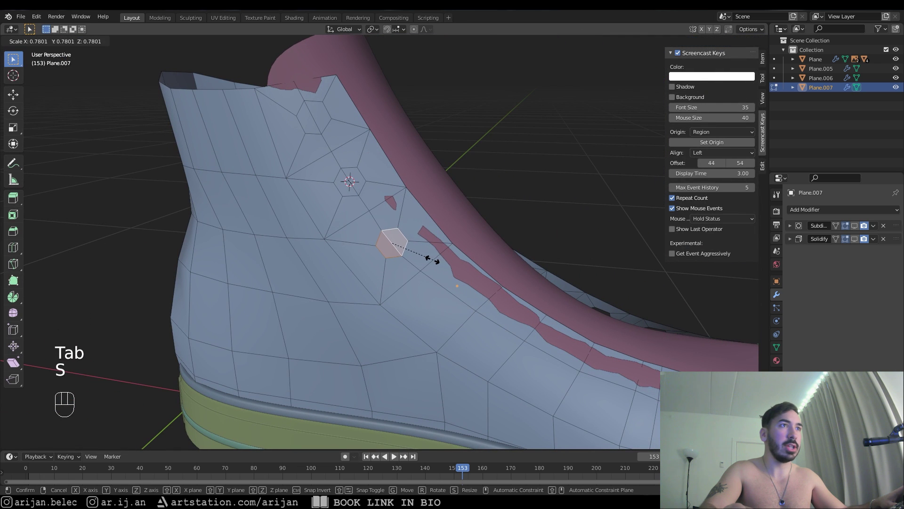
{"action": "left_click", "coordinate": [446, 250]}
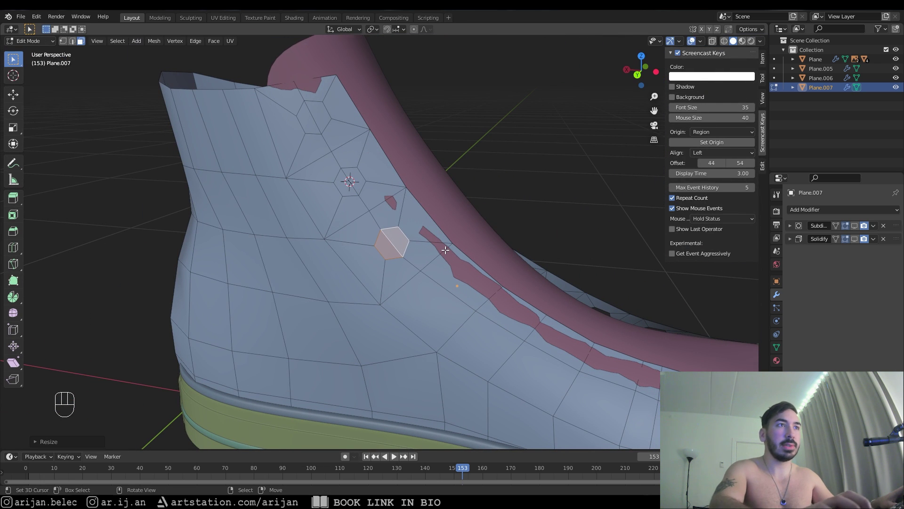
Fine-tune the lower hexagon's size to about 0.98 scale against the reference eyelet in front wireframe view
{"action": "key", "text": "KP_1"}
{"action": "key", "text": "KP_1"}
{"action": "key", "text": "z"}
{"action": "scroll", "coordinate": [469, 291], "scroll_direction": "up", "scroll_amount": 6}
{"action": "key", "text": "s"}
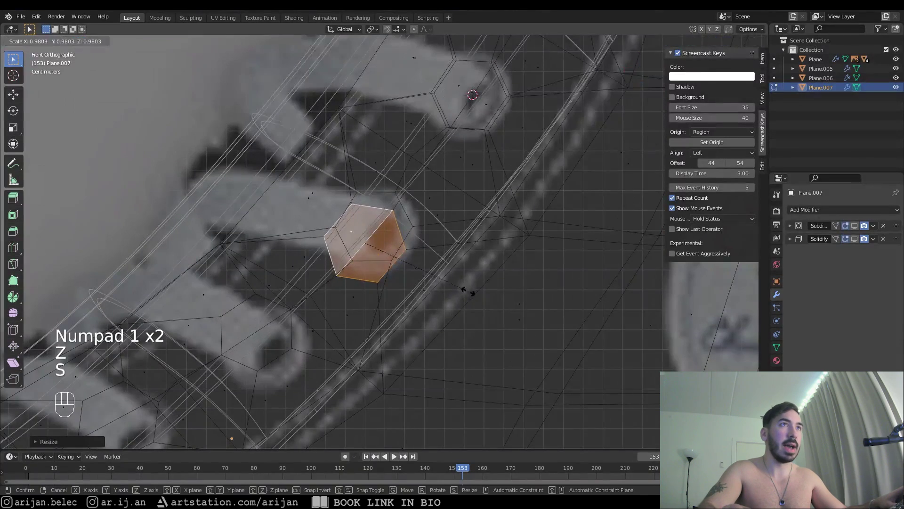
{"action": "left_click", "coordinate": [469, 290]}
{"action": "scroll", "coordinate": [464, 264], "scroll_direction": "down", "scroll_amount": 4}
{"action": "key", "text": "z"}
Select both halves of the top hexagon near the collar and regularize them with the LoopTools Circle operation
{"action": "middle_click_drag", "start_coordinate": [387, 210], "coordinate": [545, 230]}
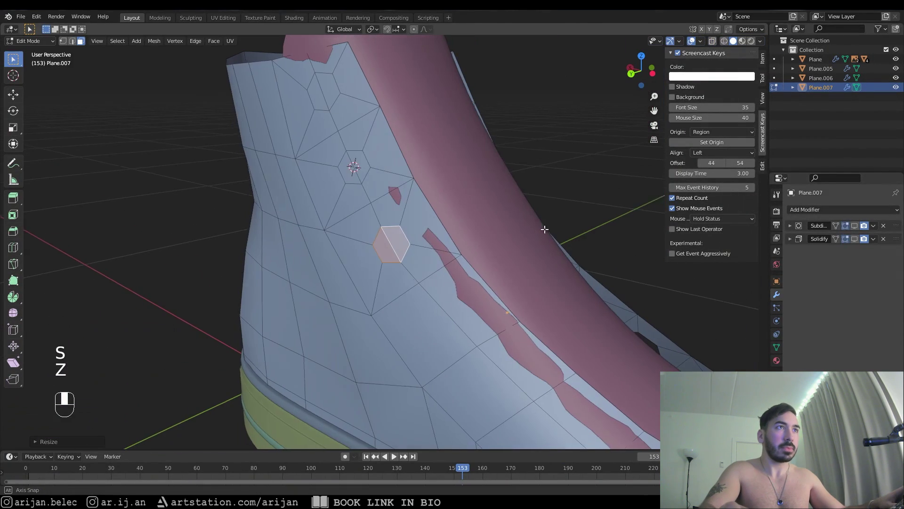
{"action": "left_click", "coordinate": [349, 166], "text": "shift"}
{"action": "left_click", "coordinate": [329, 94], "text": "shift"}
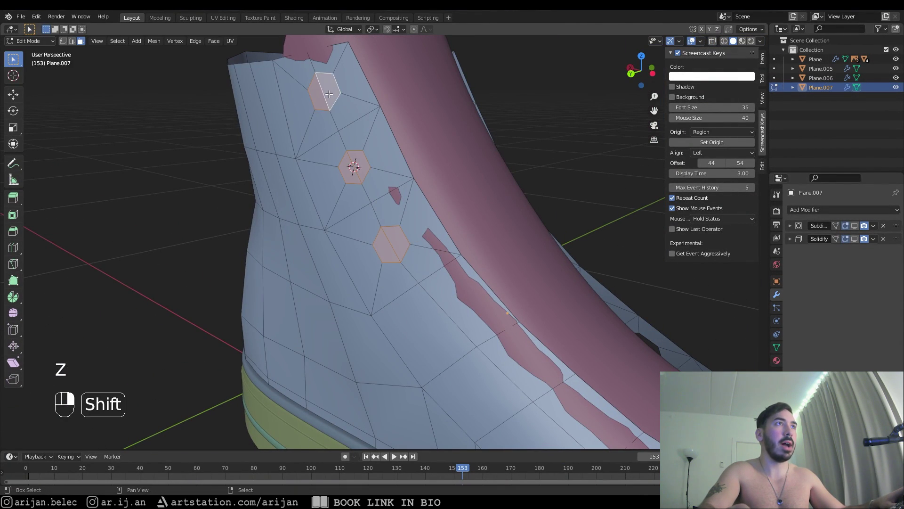
{"action": "middle_click_drag", "start_coordinate": [329, 94], "coordinate": [363, 95]}
{"action": "key", "text": "3"}
{"action": "right_click", "coordinate": [310, 119]}
{"action": "right_click", "coordinate": [323, 116], "text": "shift"}
{"action": "key", "text": "w"}
{"action": "mouse_move", "coordinate": [383, 121]}
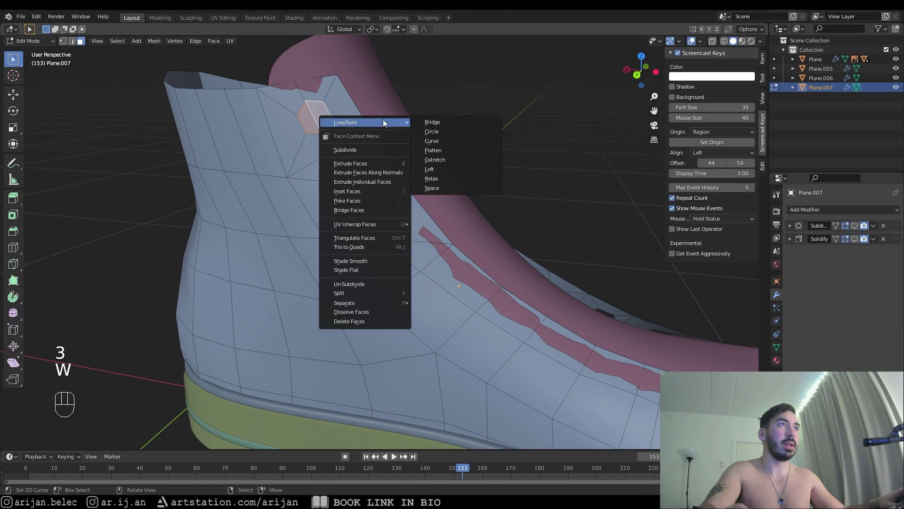
{"action": "left_click", "coordinate": [428, 132]}
Scale the top hexagon to fit its reference eyelet in front wireframe view
{"action": "middle_click_drag", "start_coordinate": [428, 133], "coordinate": [340, 158]}
{"action": "key", "text": "Tab"}
{"action": "key", "text": "Tab"}
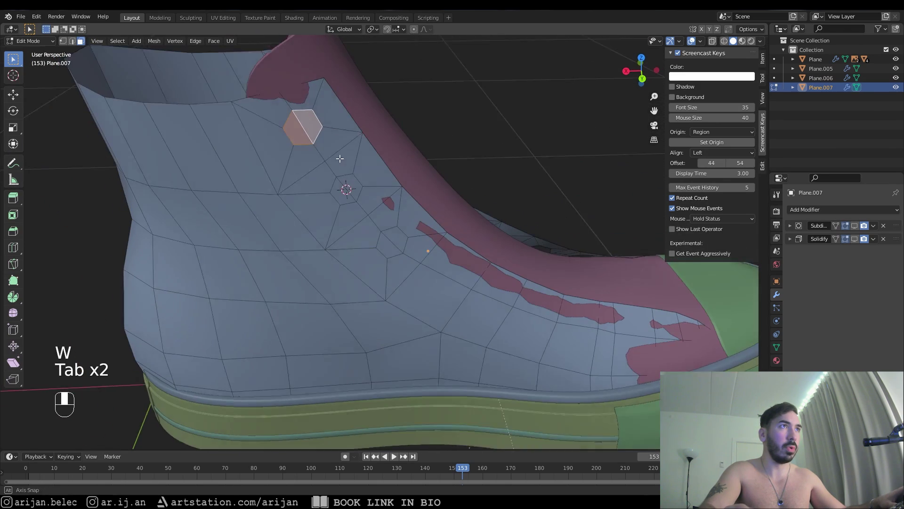
{"action": "key", "text": "KP_1"}
{"action": "key", "text": "z"}
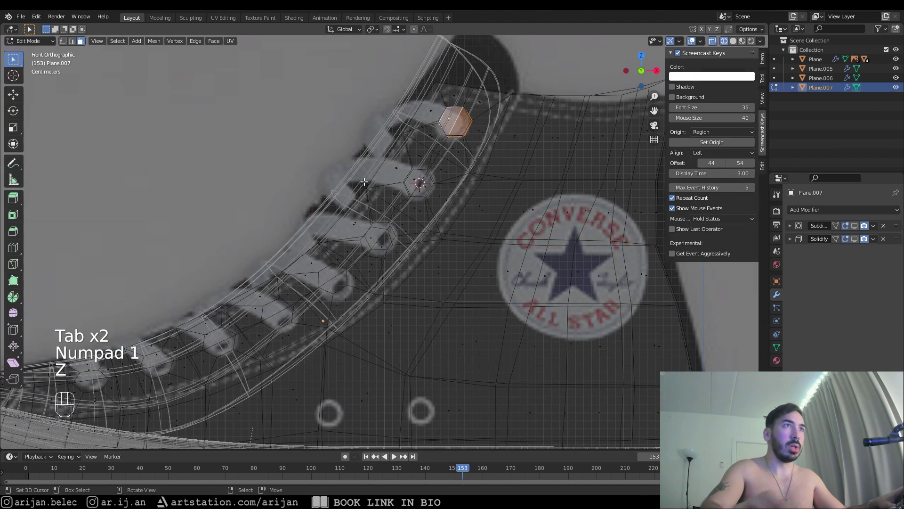
{"action": "key", "text": "s"}
{"action": "left_click", "coordinate": [508, 200]}
{"action": "mouse_move", "coordinate": [508, 199]}
{"action": "middle_mouse_down"}
{"action": "mouse_move", "coordinate": [490, 205]}
{"action": "mouse_move", "coordinate": [471, 193]}
{"action": "middle_mouse_up"}
{"action": "key", "text": "z"}
Add the middle and lower hexagons to the selection and delete the faces of all three to open the eyelet holes
{"action": "middle_click_drag", "start_coordinate": [471, 193], "coordinate": [454, 176]}
{"action": "right_click", "coordinate": [362, 179], "text": "shift"}
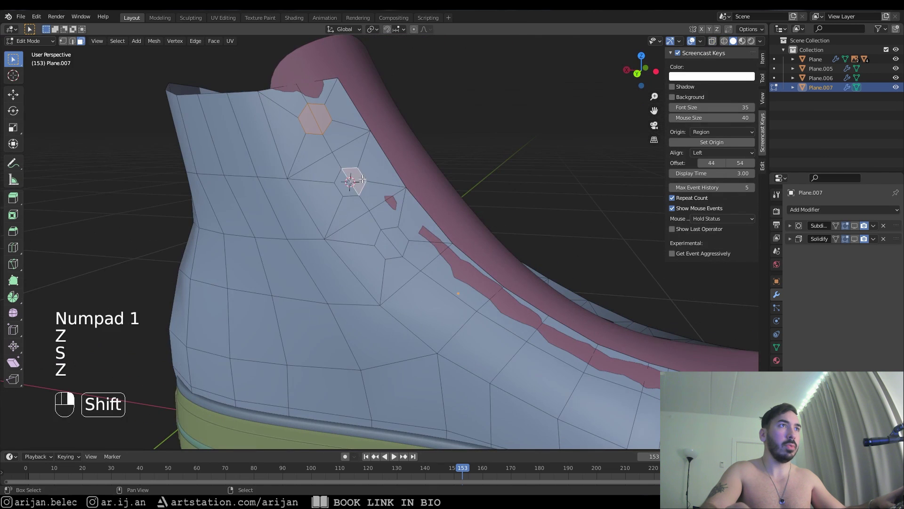
{"action": "right_click", "coordinate": [391, 242], "text": "shift"}
{"action": "key", "text": "x"}
{"action": "left_click", "coordinate": [428, 253]}
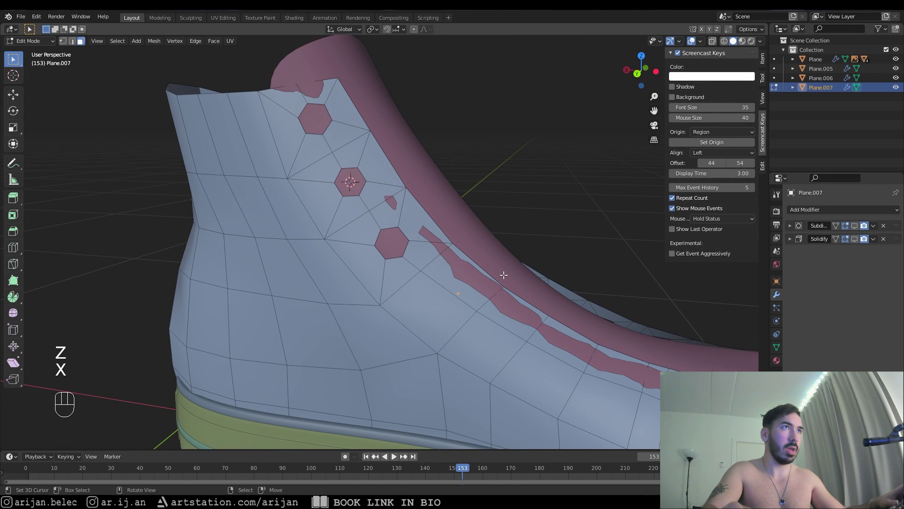
Check the new eyelet holes in Object and Edit Mode and save Converse.blend
{"action": "key", "text": "Tab"}
{"action": "key", "text": "ctrl+s"}
{"action": "middle_click_drag", "start_coordinate": [506, 284], "coordinate": [361, 181]}
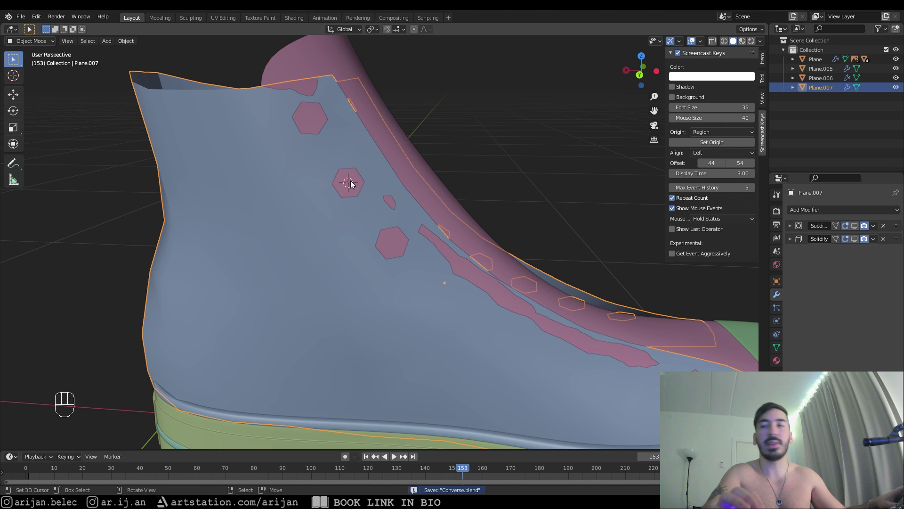
{"action": "key", "text": "Tab"}
{"action": "scroll", "coordinate": [353, 198], "scroll_direction": "down", "scroll_amount": 4}
{"action": "key", "text": "a"}
{"action": "key", "text": "a"}
{"action": "middle_click_drag", "start_coordinate": [354, 215], "coordinate": [299, 253]}
{"action": "key", "text": "ctrl+s"}
{"action": "key", "text": "Tab"}
{"action": "key", "text": "Tab"}
{"action": "key", "text": "Tab"}
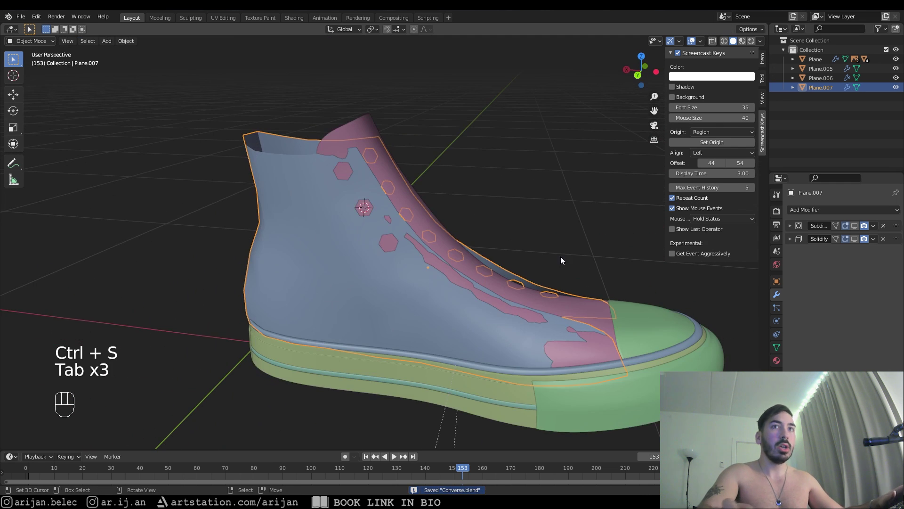
Enable viewport display of the upper's Subdivision modifier and check the smoothed eyelet holes
{"action": "left_click", "coordinate": [790, 226]}
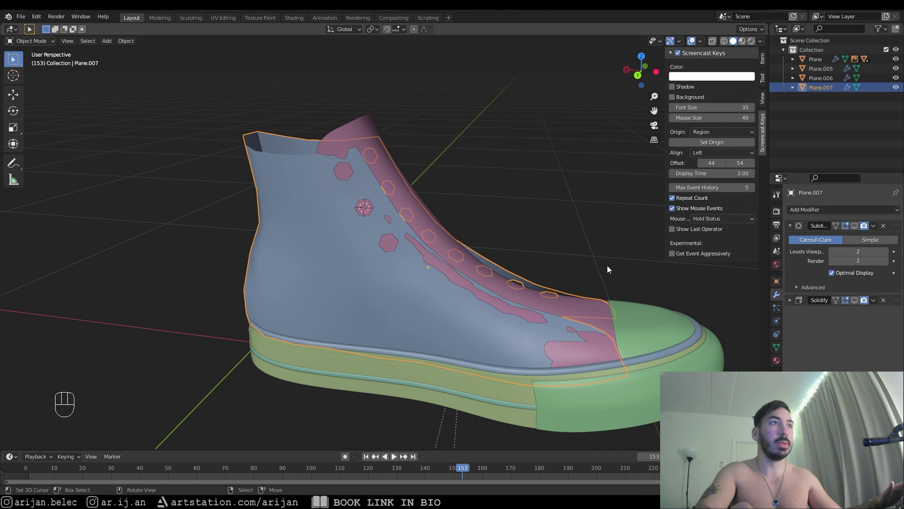
{"action": "middle_click_drag", "start_coordinate": [606, 265], "coordinate": [828, 264]}
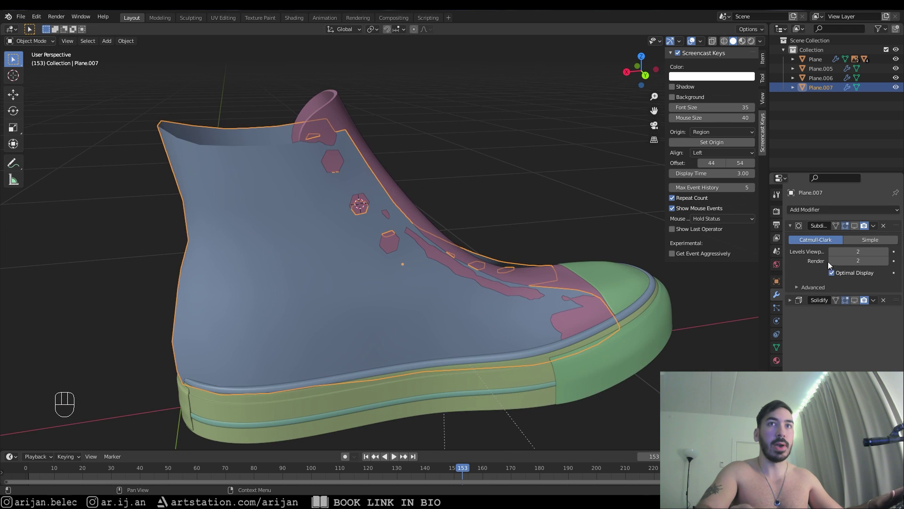
{"action": "left_click", "coordinate": [854, 225]}
{"action": "middle_click_drag", "start_coordinate": [543, 239], "coordinate": [394, 230]}
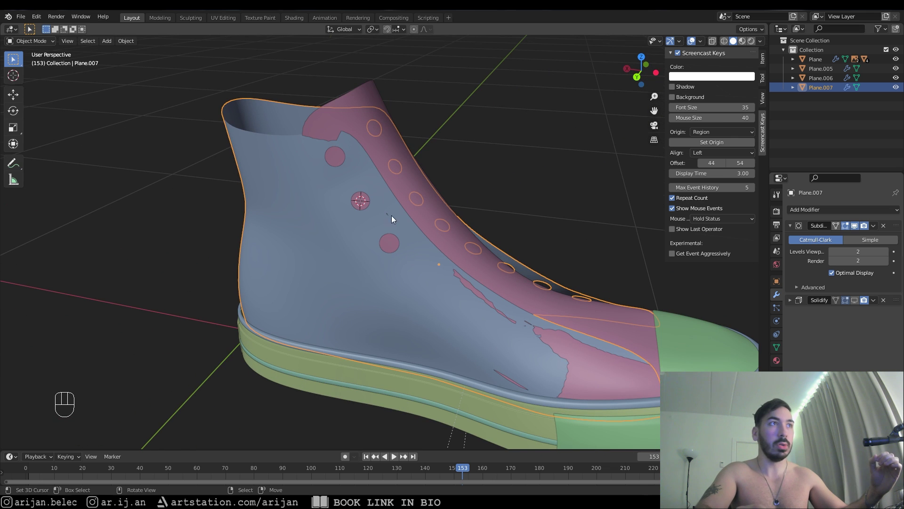
{"action": "scroll", "coordinate": [394, 236], "scroll_direction": "up", "scroll_amount": 3}
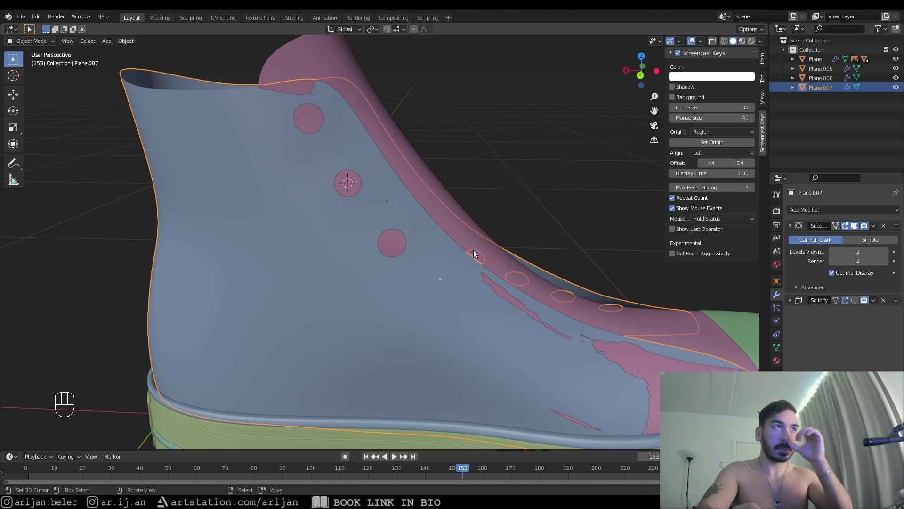
{"action": "middle_click_drag", "start_coordinate": [473, 250], "coordinate": [400, 227]}
{"action": "middle_click_drag", "start_coordinate": [527, 227], "coordinate": [509, 228]}
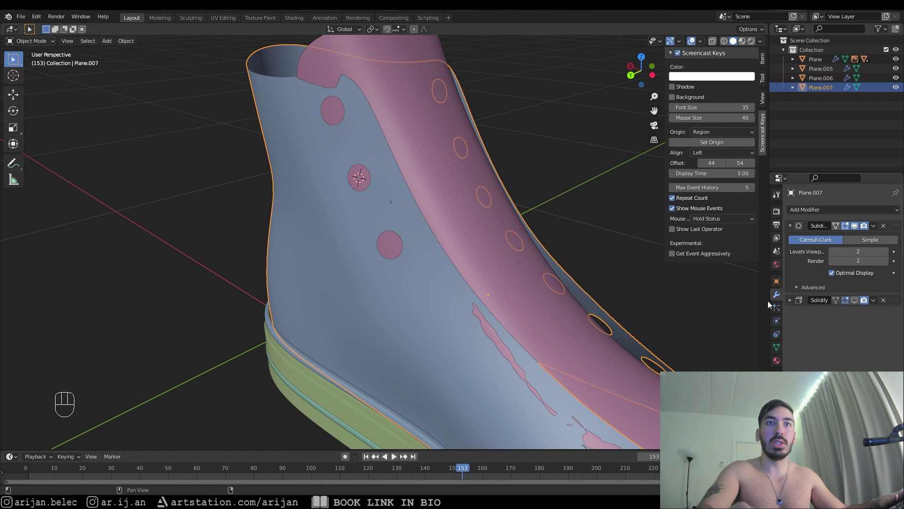
Enable viewport display of the upper's Solidify modifier and check the thickened mesh in Edit Mode and wireframe
{"action": "left_click", "coordinate": [790, 300]}
{"action": "middle_click_drag", "start_coordinate": [405, 175], "coordinate": [378, 171]}
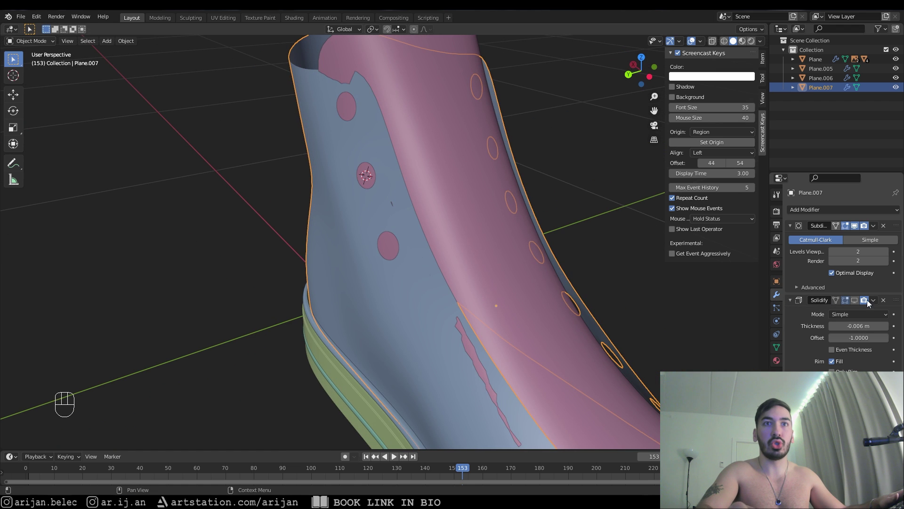
{"action": "left_click", "coordinate": [855, 300]}
{"action": "mouse_move", "coordinate": [439, 251]}
{"action": "middle_mouse_down"}
{"action": "mouse_move", "coordinate": [613, 264]}
{"action": "mouse_move", "coordinate": [392, 230]}
{"action": "mouse_move", "coordinate": [400, 218]}
{"action": "mouse_move", "coordinate": [326, 208]}
{"action": "mouse_move", "coordinate": [319, 143]}
{"action": "mouse_move", "coordinate": [390, 173]}
{"action": "mouse_move", "coordinate": [373, 168]}
{"action": "mouse_move", "coordinate": [393, 197]}
{"action": "mouse_move", "coordinate": [364, 159]}
{"action": "mouse_move", "coordinate": [448, 163]}
{"action": "mouse_move", "coordinate": [350, 202]}
{"action": "mouse_move", "coordinate": [363, 226]}
{"action": "mouse_move", "coordinate": [438, 225]}
{"action": "mouse_move", "coordinate": [456, 256]}
{"action": "mouse_move", "coordinate": [442, 274]}
{"action": "middle_mouse_up"}
{"action": "key", "text": "Tab"}
{"action": "key", "text": "Tab"}
{"action": "key", "text": "z"}
{"action": "key", "text": "Tab"}
{"action": "key", "text": "Tab"}
{"action": "key", "text": "z"}
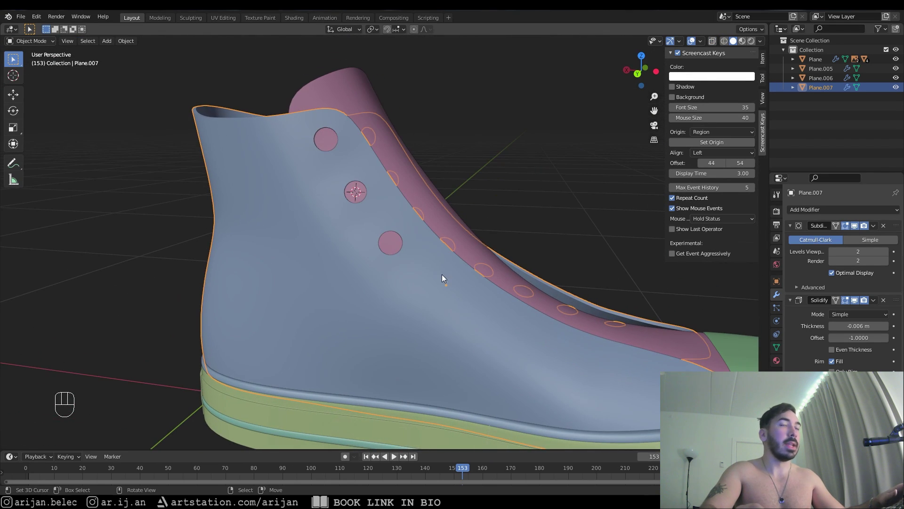